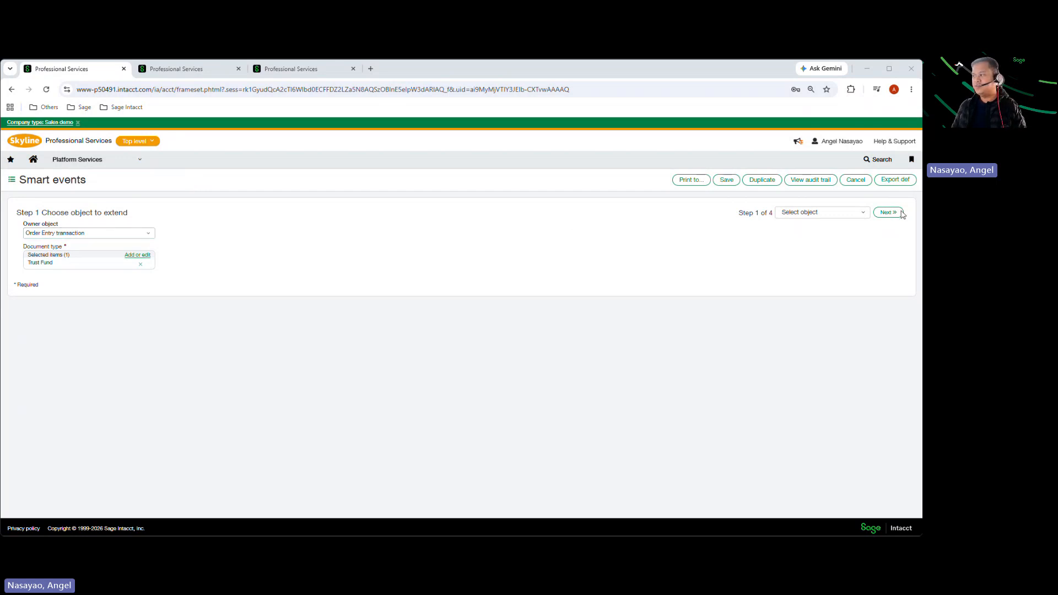
Step: Review the Trust Fund smart event's event properties and read its API body in an enlarged text box
{"action": "left_click", "coordinate": [886, 215]}
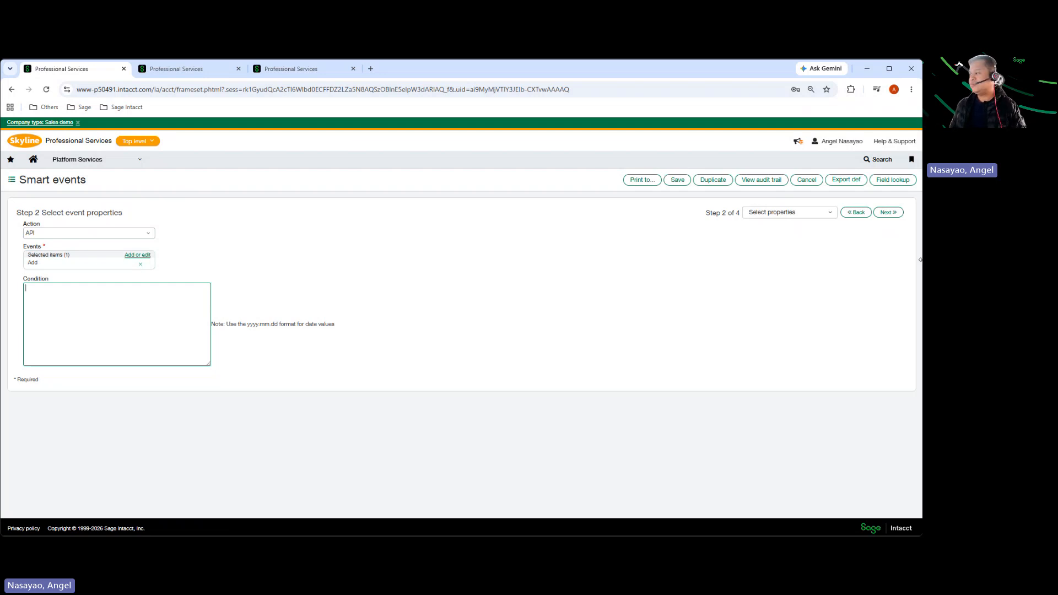
{"action": "left_click", "coordinate": [889, 213]}
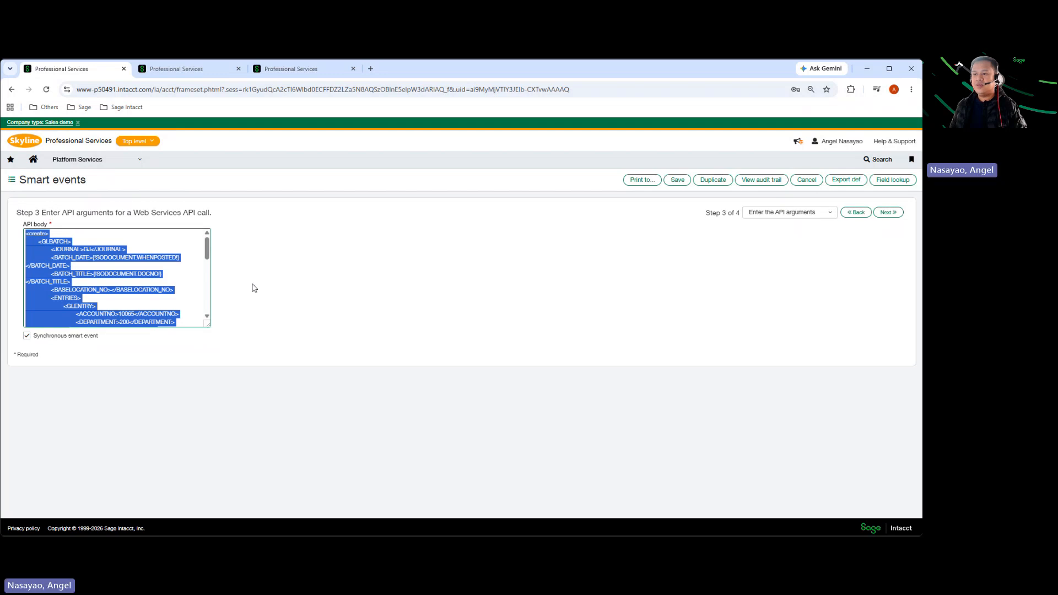
{"action": "left_click_drag", "start_coordinate": [212, 329], "coordinate": [388, 475]}
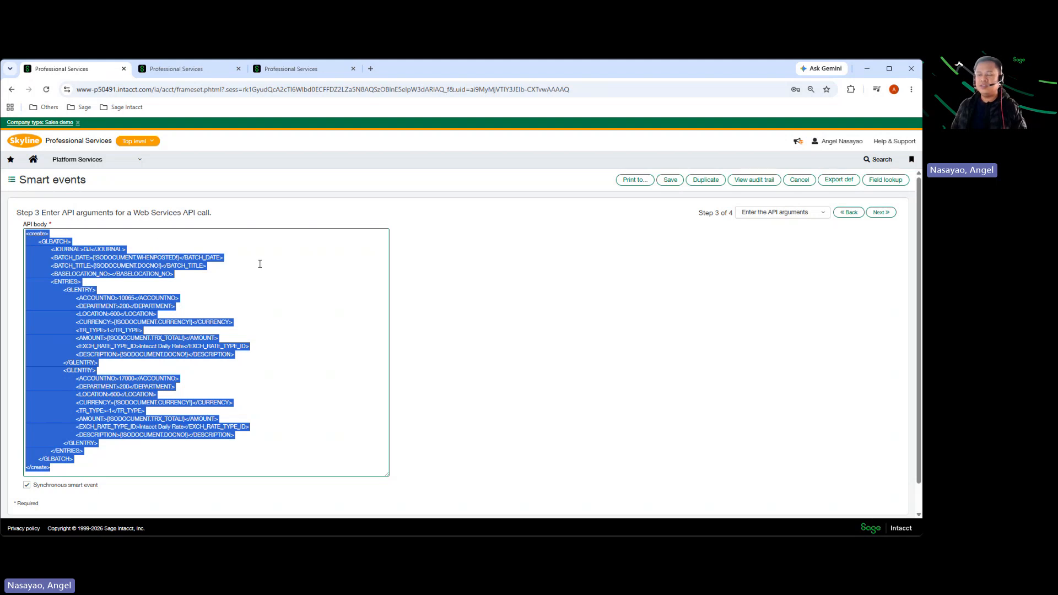
{"action": "left_click", "coordinate": [88, 249]}
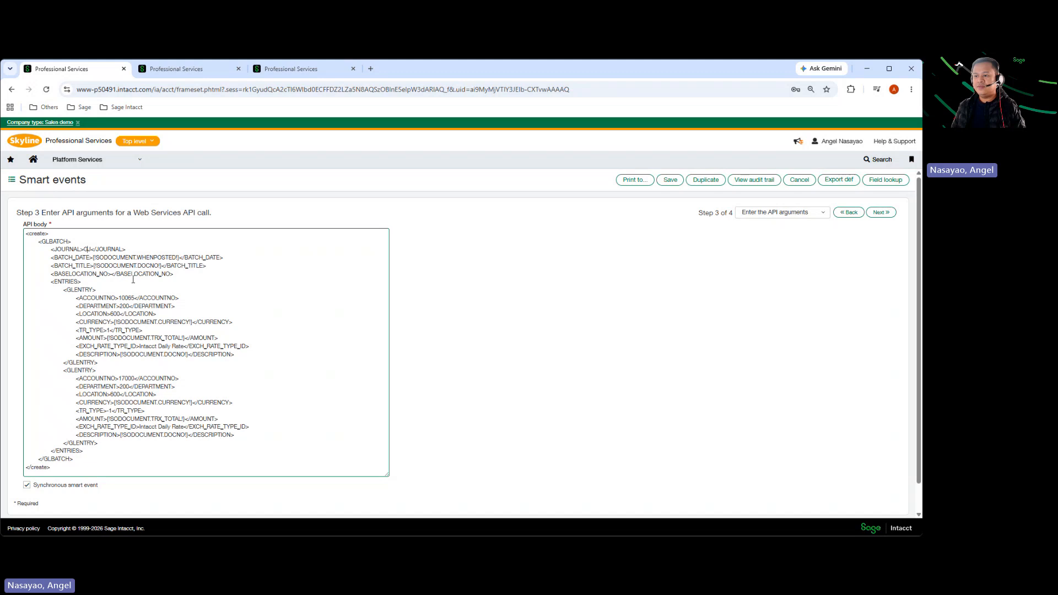
{"action": "scroll", "coordinate": [133, 280], "scroll_direction": "down", "scroll_amount": 1}
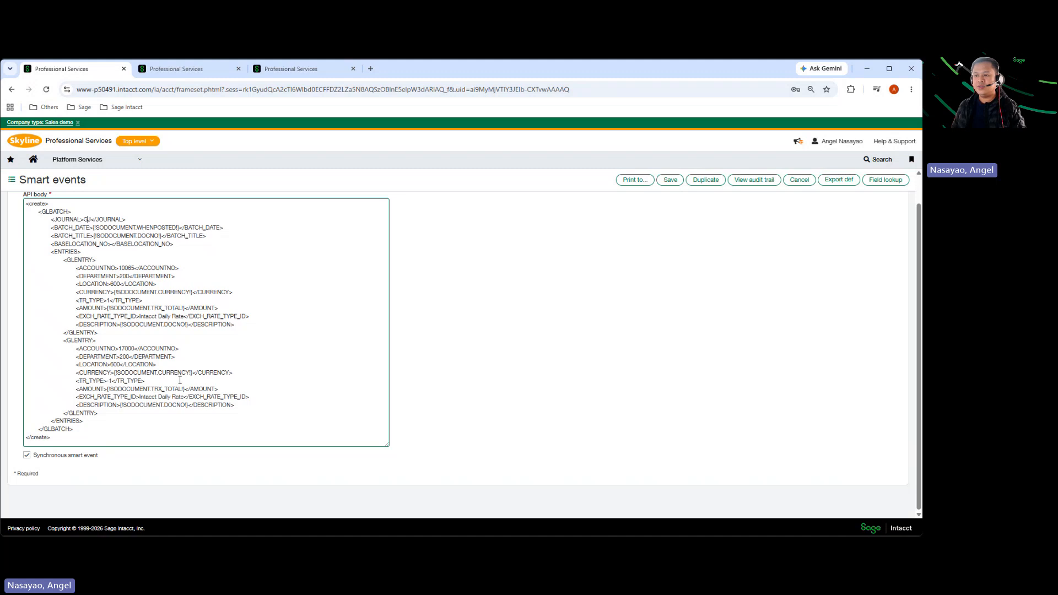
{"action": "scroll", "coordinate": [181, 379], "scroll_direction": "up", "scroll_amount": 1}
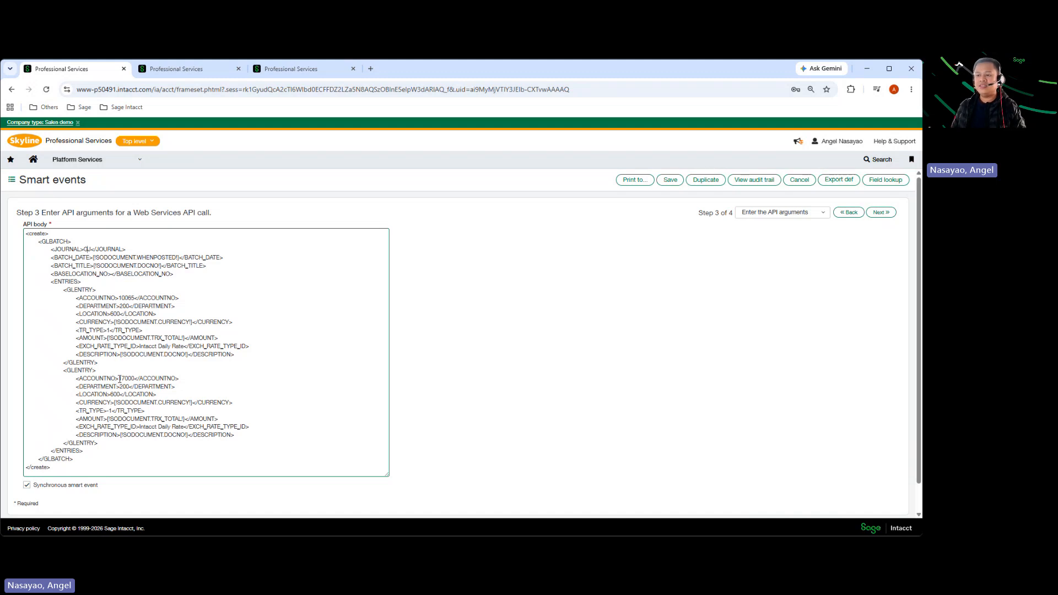
Step: Check the ACCOUNTNO values in both GLENTRY blocks of the API body and view the smart event's deployment options
{"action": "left_click_drag", "start_coordinate": [119, 378], "coordinate": [135, 378]}
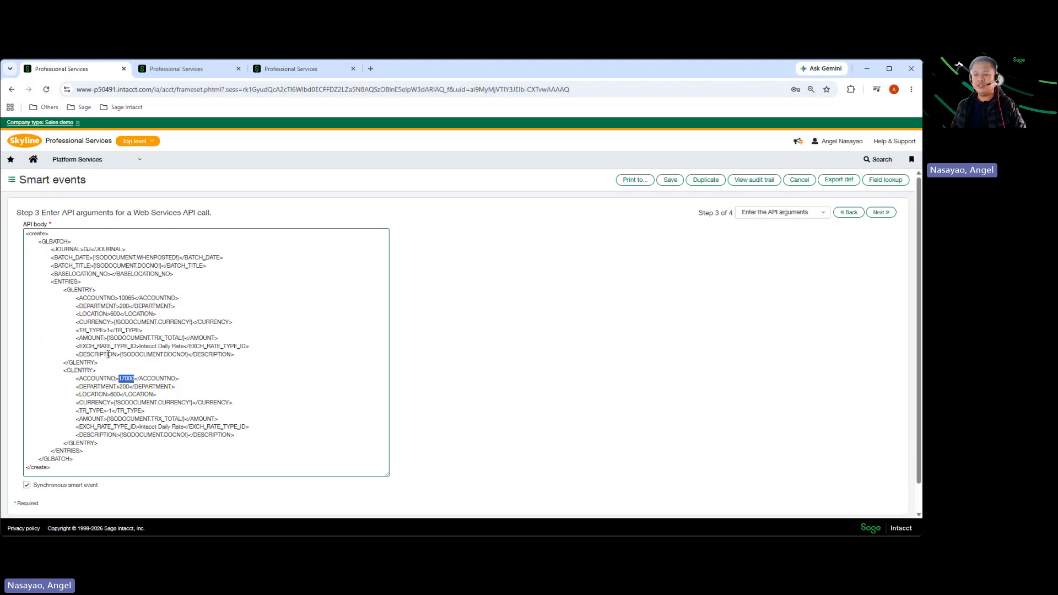
{"action": "left_click", "coordinate": [120, 297]}
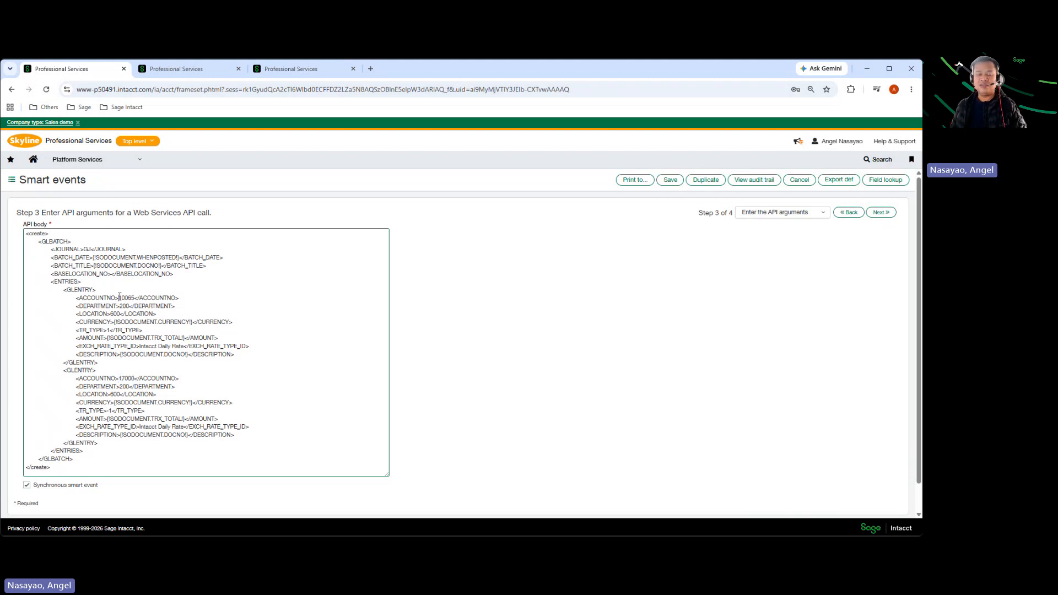
{"action": "left_click_drag", "start_coordinate": [119, 297], "coordinate": [134, 299]}
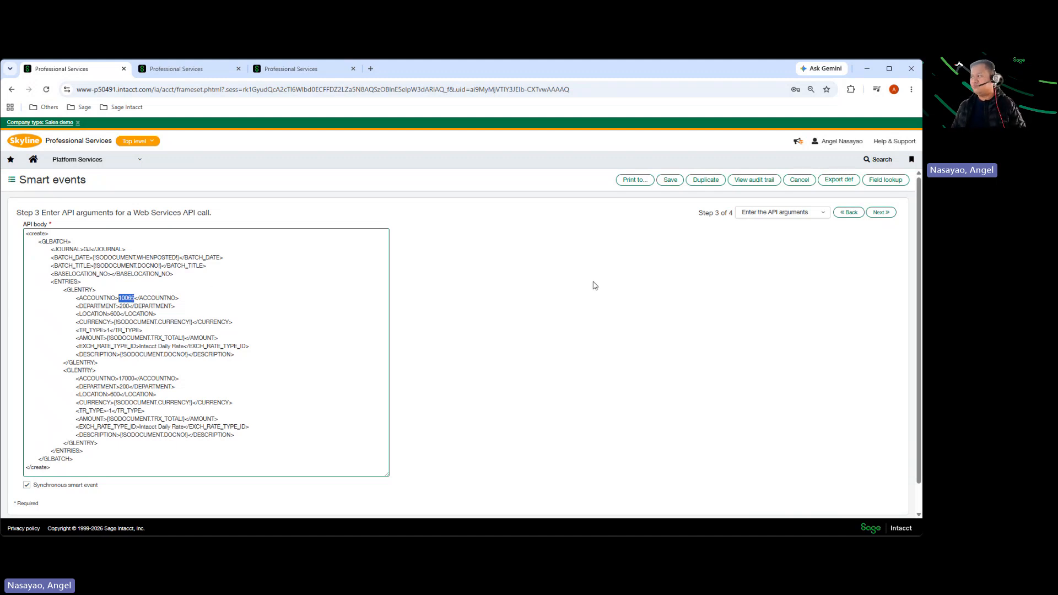
{"action": "left_click", "coordinate": [881, 212]}
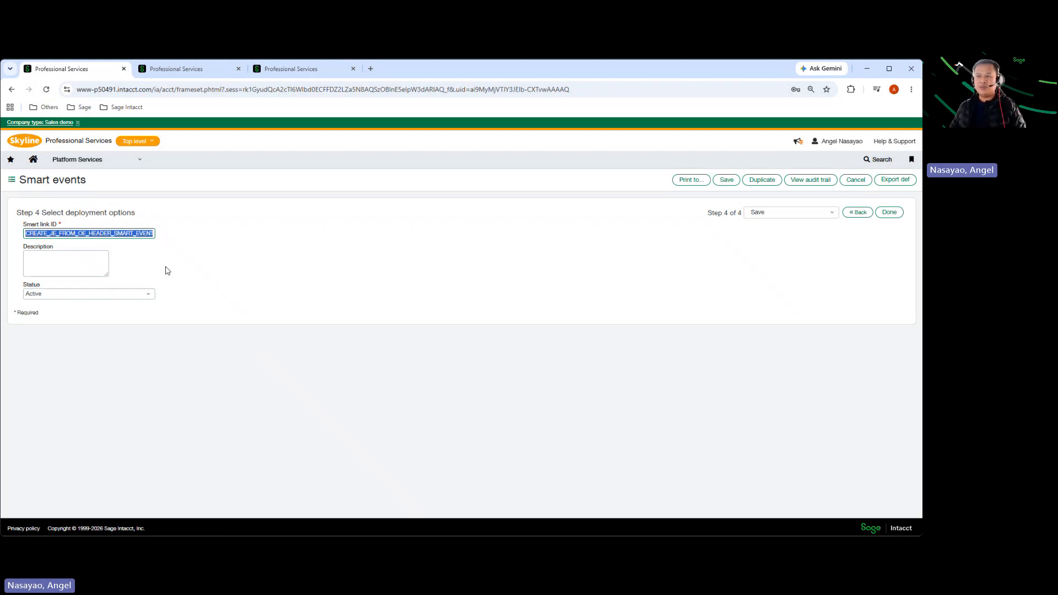
{"action": "left_click", "coordinate": [857, 213]}
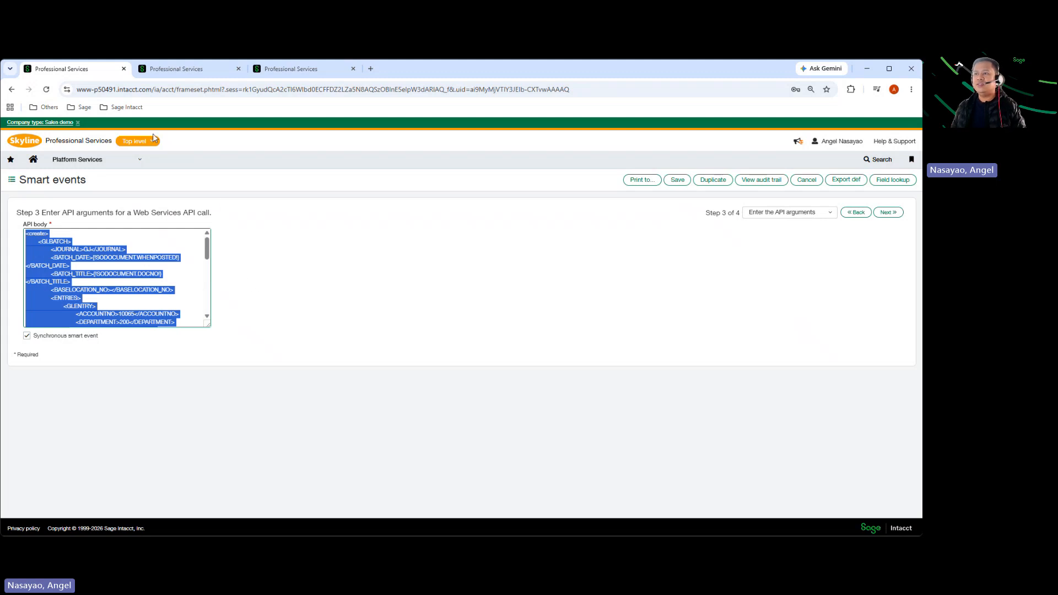
Step: Start a new Trust Fund order entry transaction for the customer Brea Elisha Pty Ltd
{"action": "left_click", "coordinate": [164, 70]}
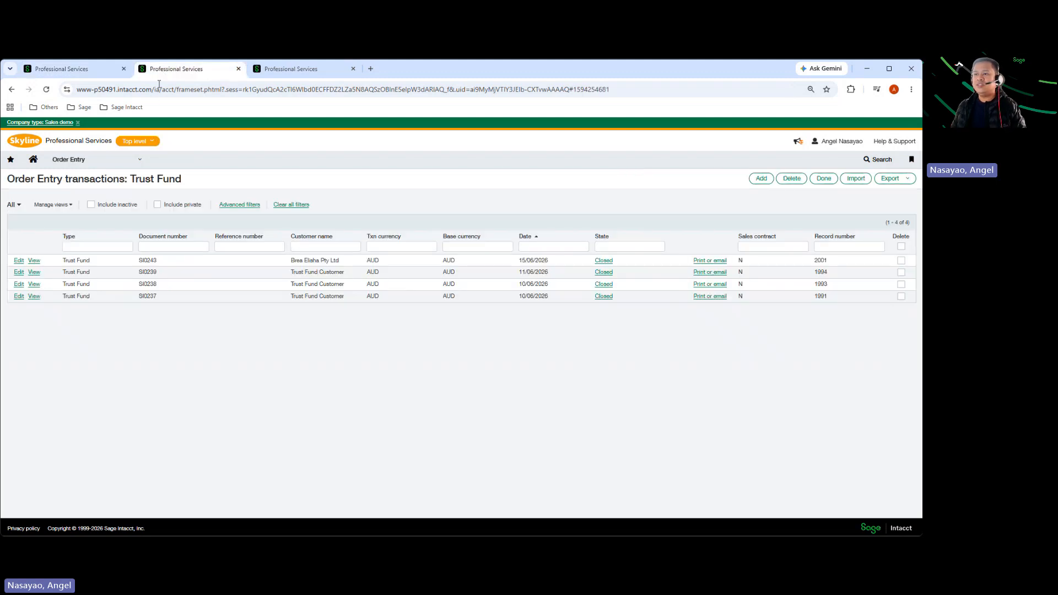
{"action": "left_click", "coordinate": [762, 180]}
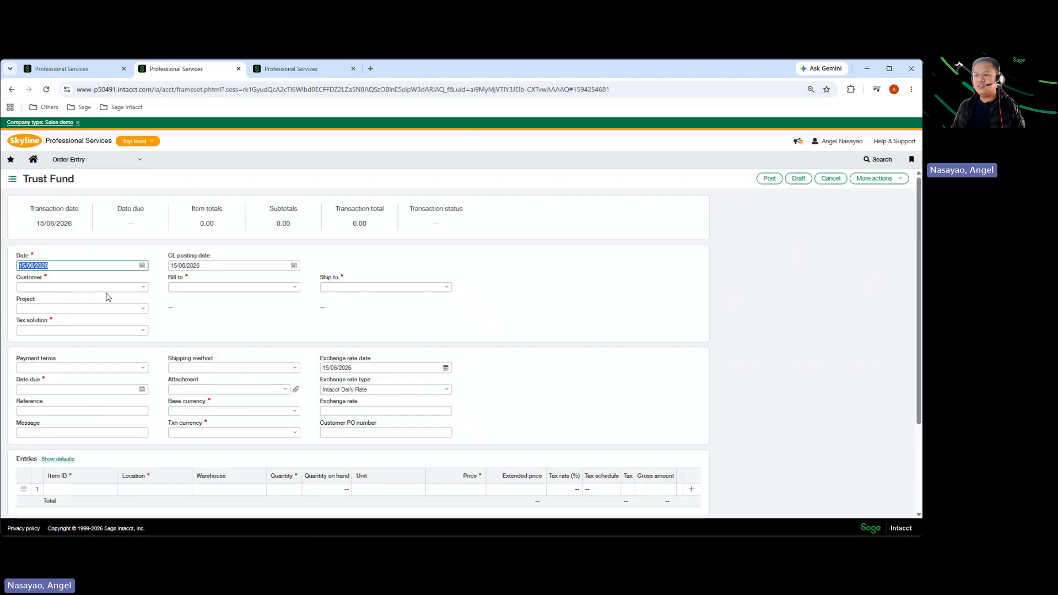
{"action": "left_click", "coordinate": [106, 286]}
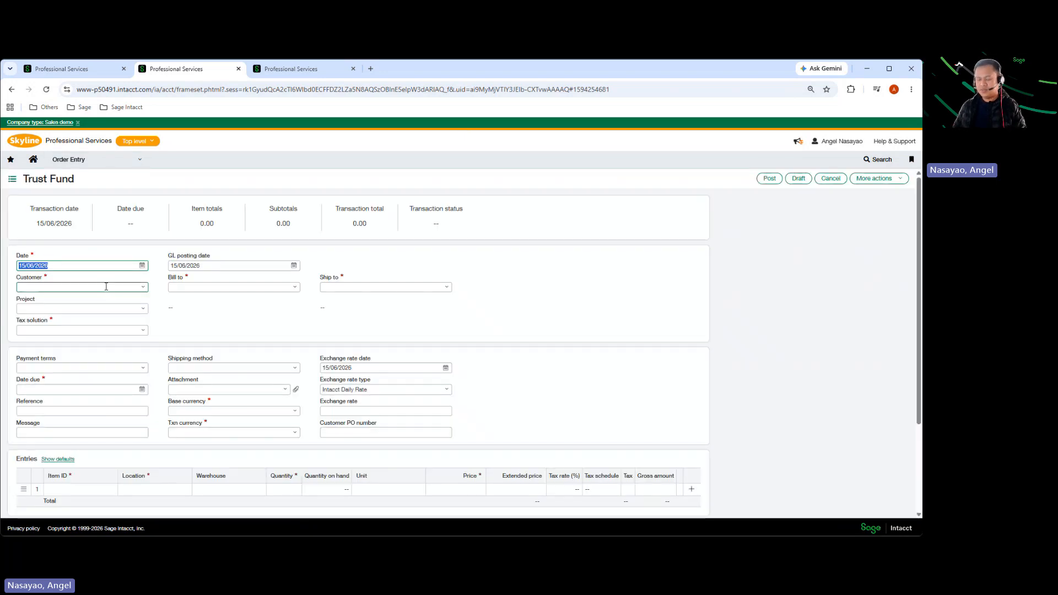
{"action": "type", "text": "brea"}
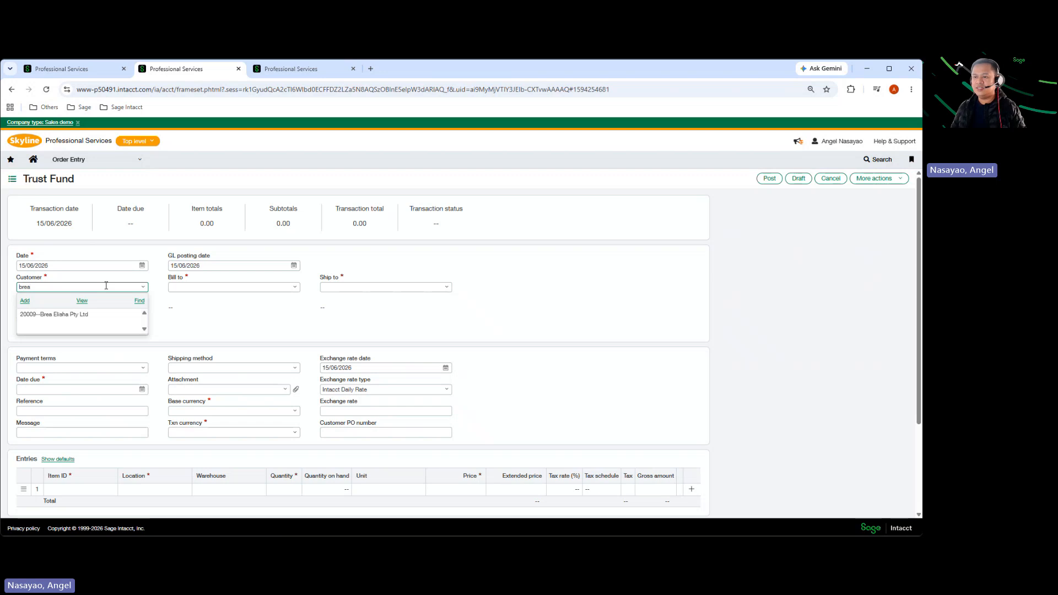
{"action": "left_click", "coordinate": [73, 315]}
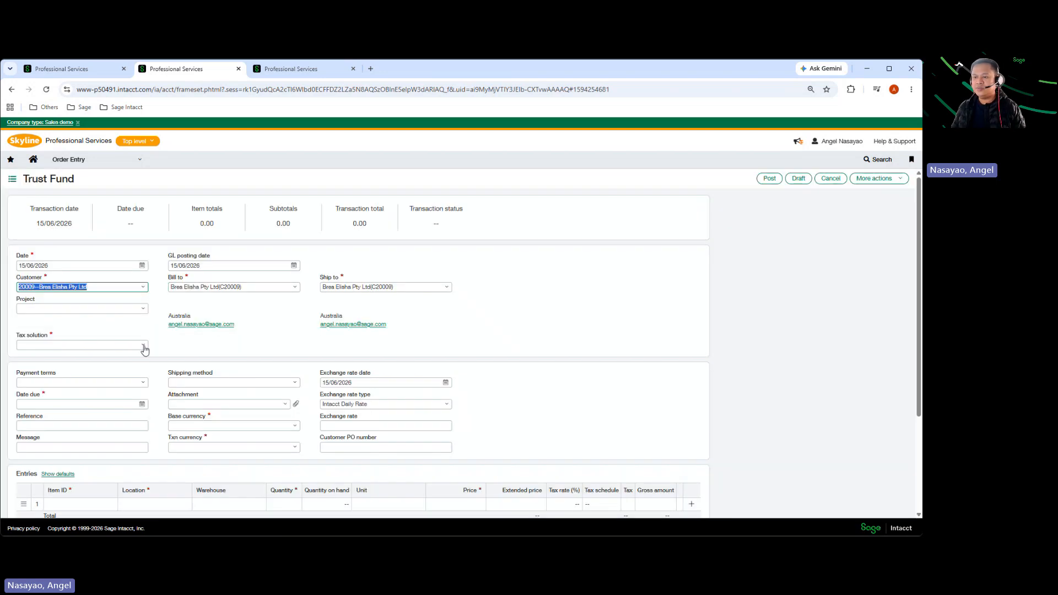
Step: Set the transaction's tax solution to Australia - GST and its payment terms to Net 15
{"action": "left_click", "coordinate": [144, 347]}
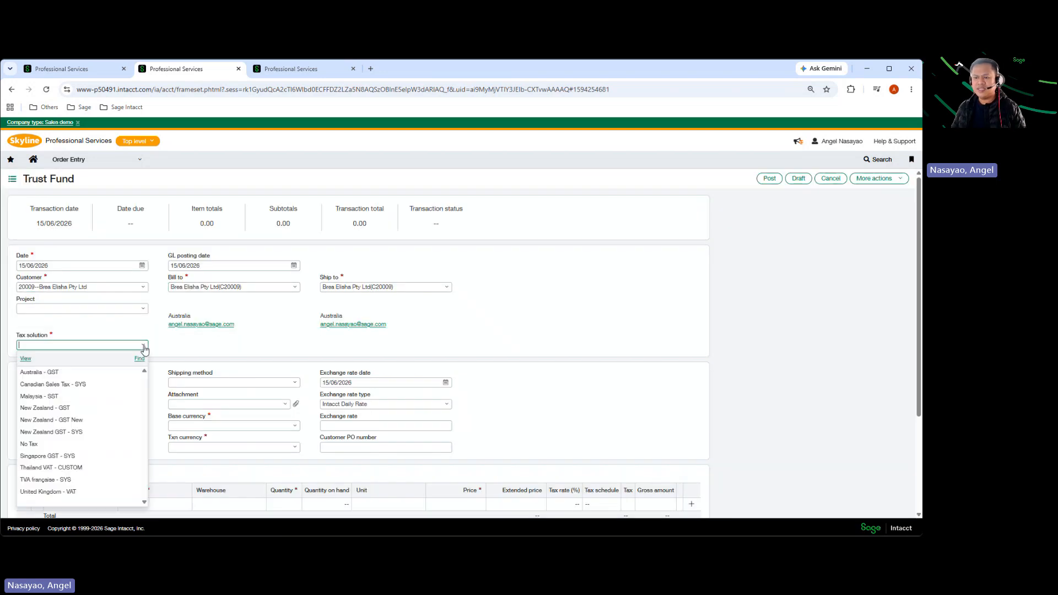
{"action": "left_click", "coordinate": [76, 372]}
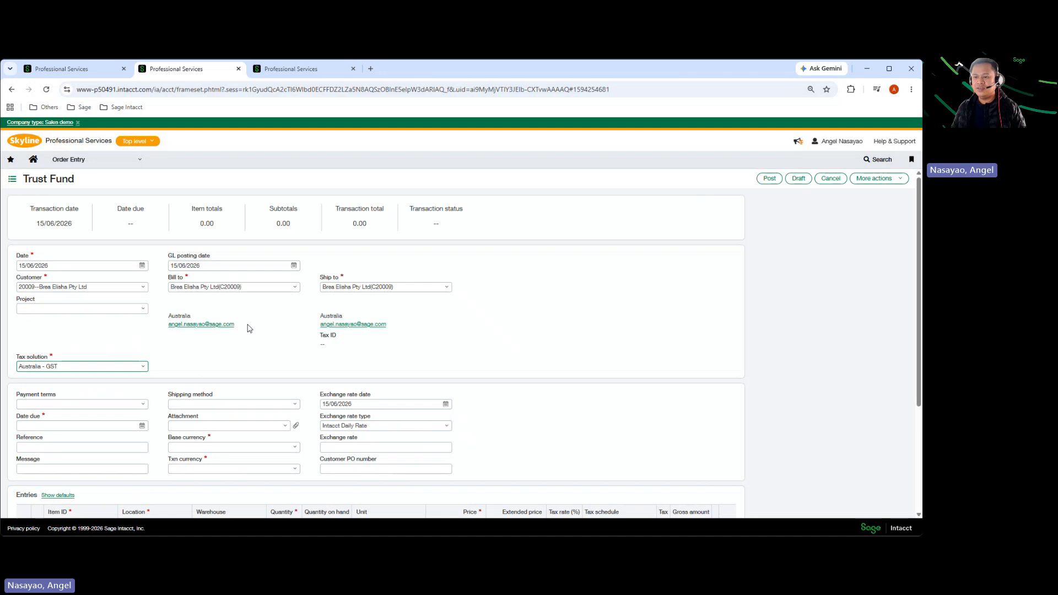
{"action": "scroll", "coordinate": [99, 249], "scroll_direction": "down", "scroll_amount": 2}
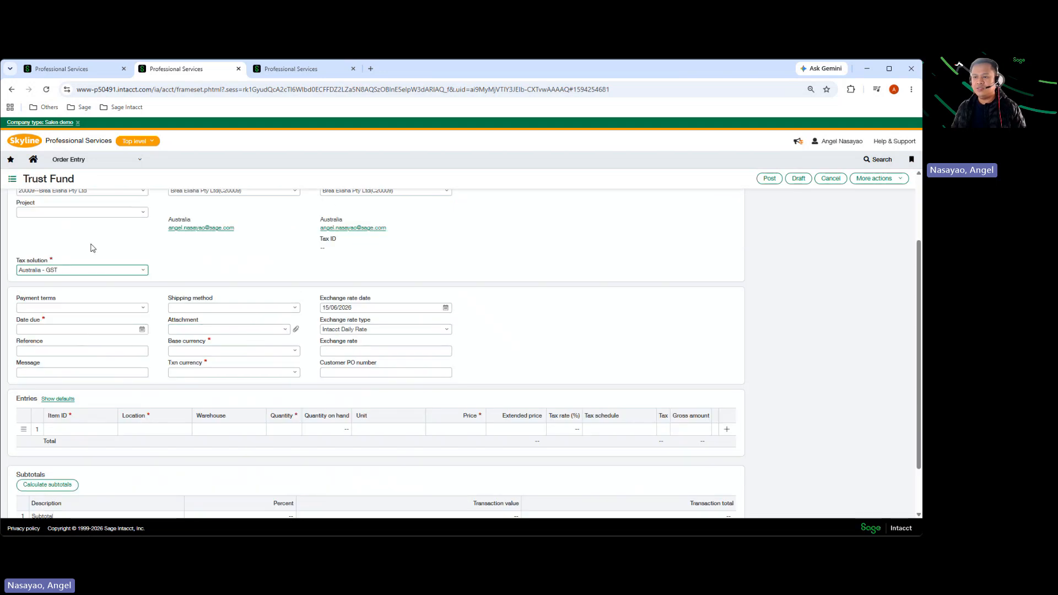
{"action": "left_click", "coordinate": [141, 309]}
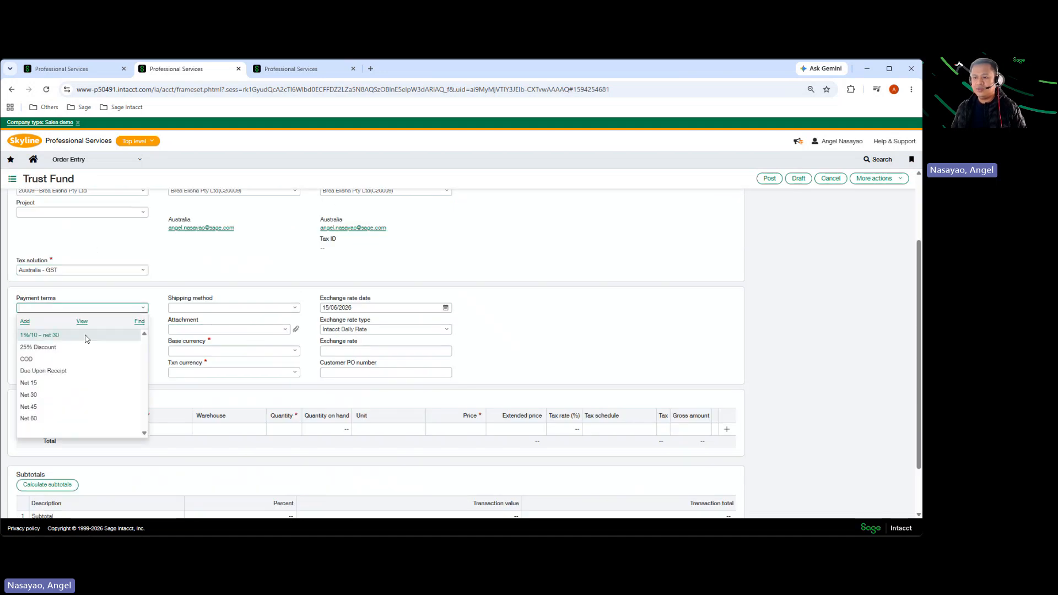
{"action": "left_click", "coordinate": [30, 383]}
Step: Set both the base currency and the transaction currency to AUD
{"action": "left_click", "coordinate": [278, 351]}
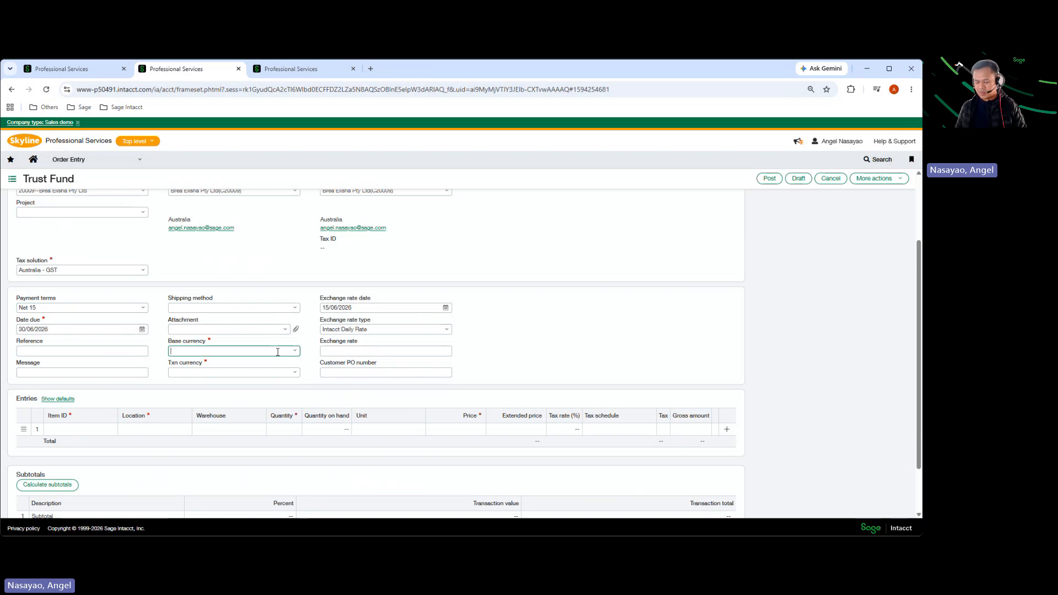
{"action": "type", "text": "aud"}
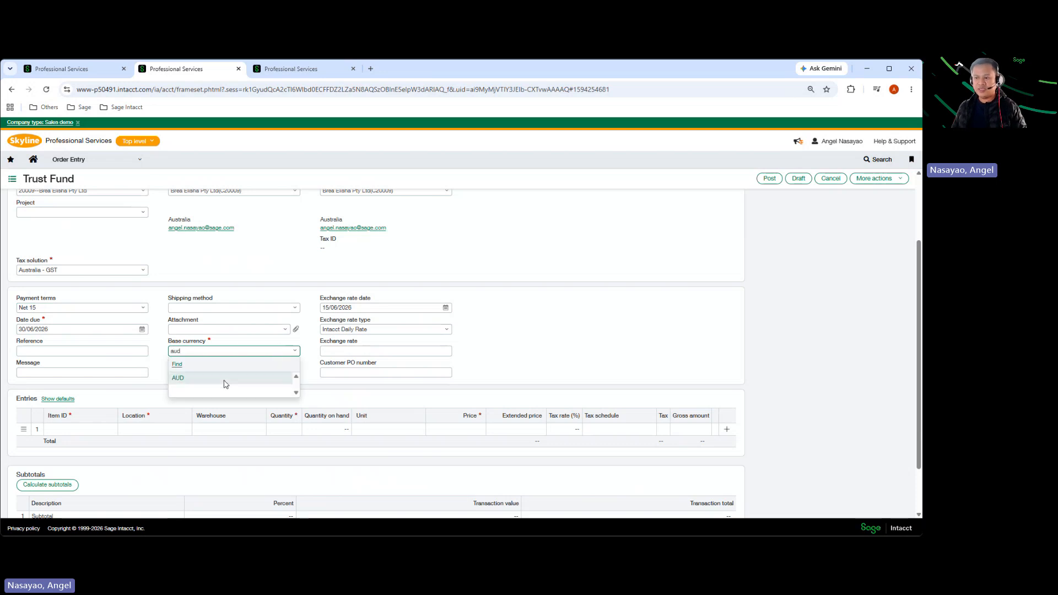
{"action": "left_click", "coordinate": [183, 379]}
{"action": "type", "text": "aud"}
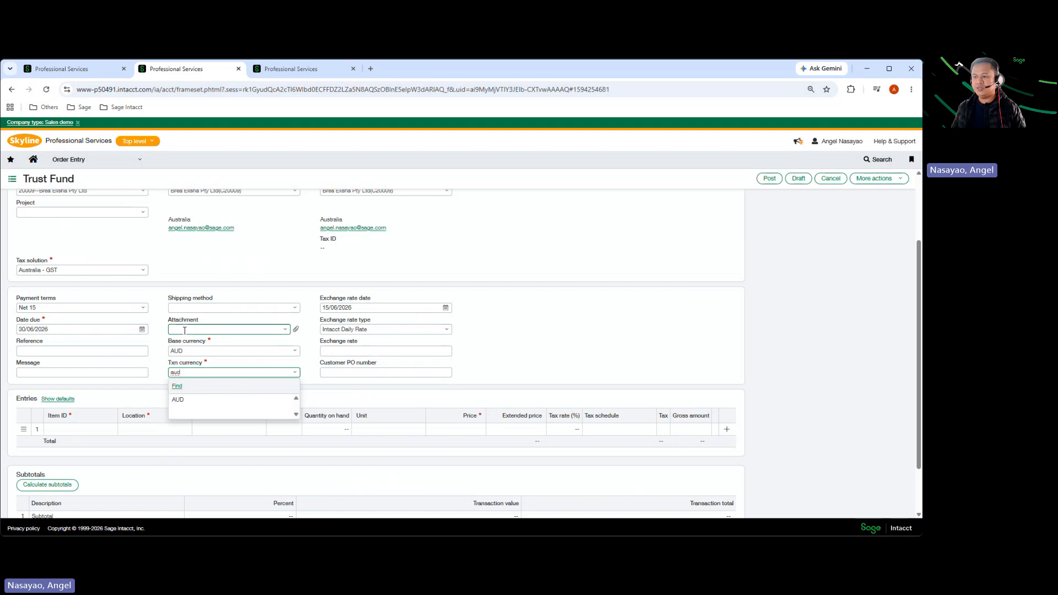
{"action": "left_click", "coordinate": [184, 403]}
Step: Fill the first entry line with item 1001--Service 1 and location 600--Australia
{"action": "scroll", "coordinate": [114, 371], "scroll_direction": "down", "scroll_amount": 1}
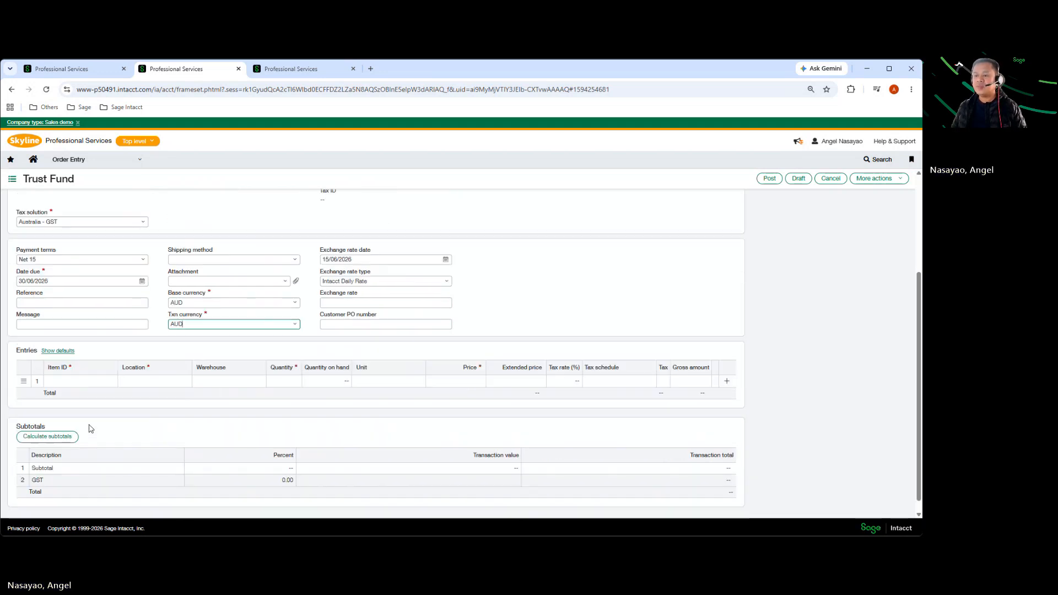
{"action": "left_click", "coordinate": [111, 379]}
{"action": "left_click", "coordinate": [110, 381]}
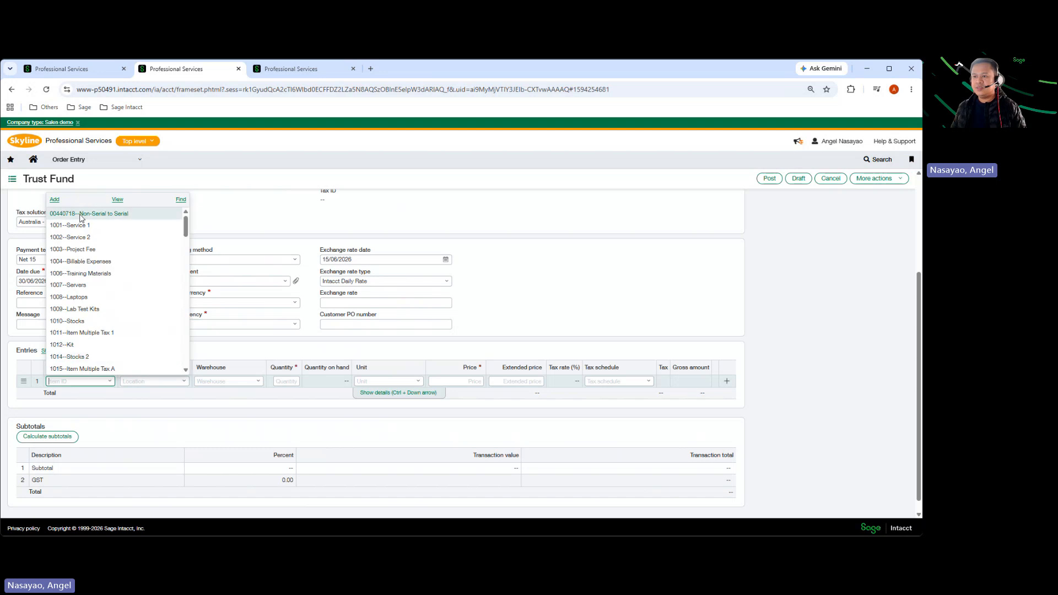
{"action": "key", "text": "Down"}
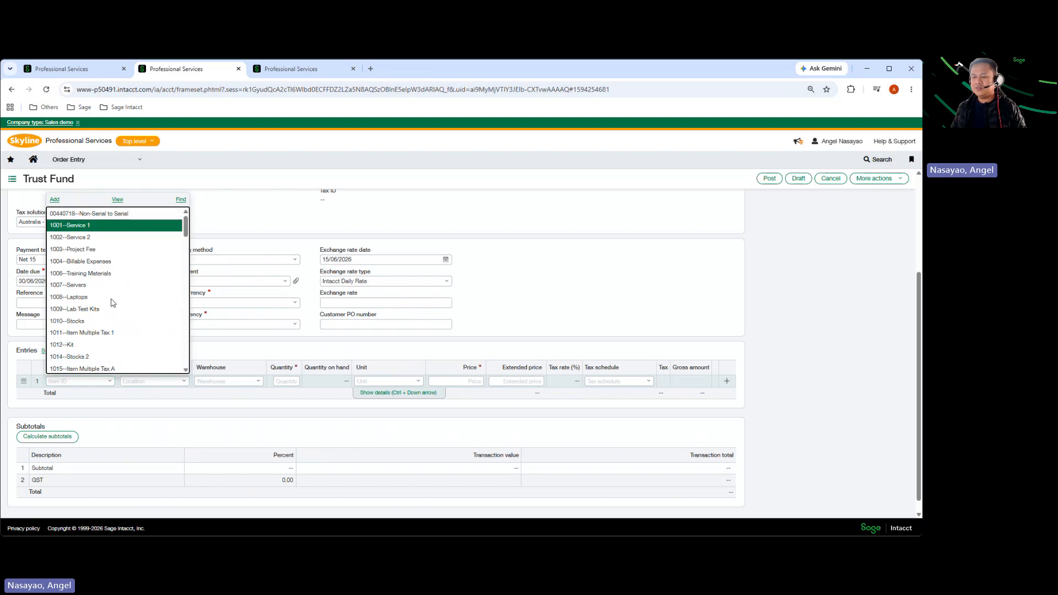
{"action": "key", "text": "Return"}
{"action": "left_click", "coordinate": [186, 381]}
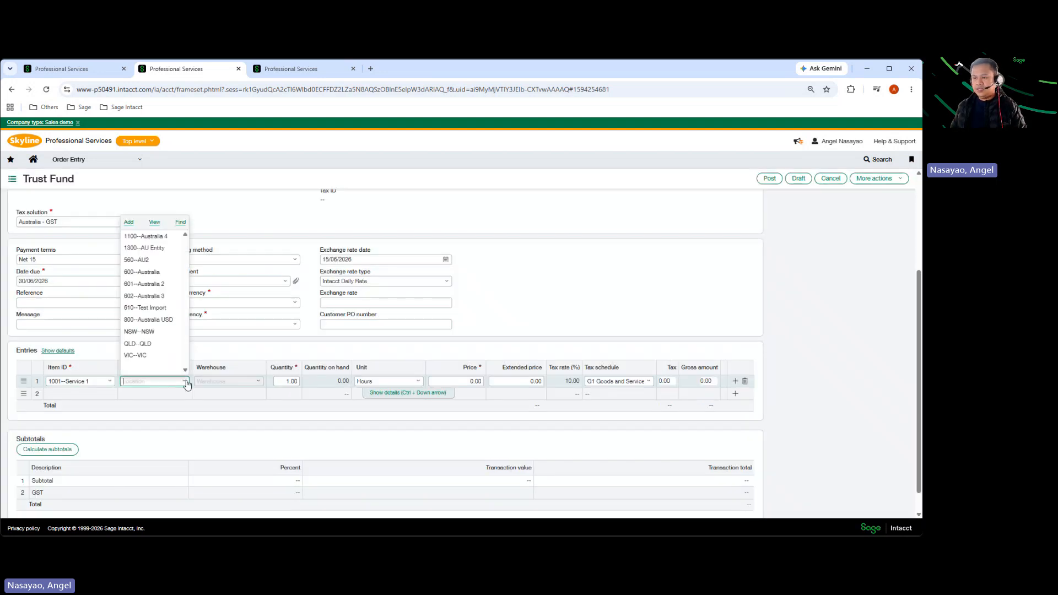
{"action": "left_click", "coordinate": [165, 273]}
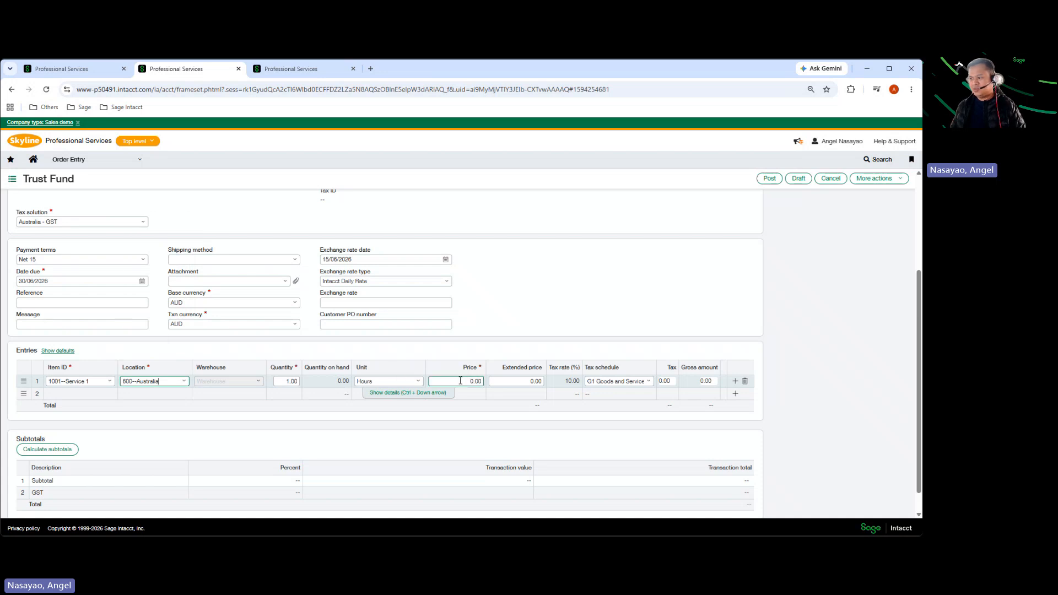
Step: Set the price of the Service 1 entry line to 3,500
{"action": "left_click", "coordinate": [465, 381]}
{"action": "double_click", "coordinate": [469, 381]}
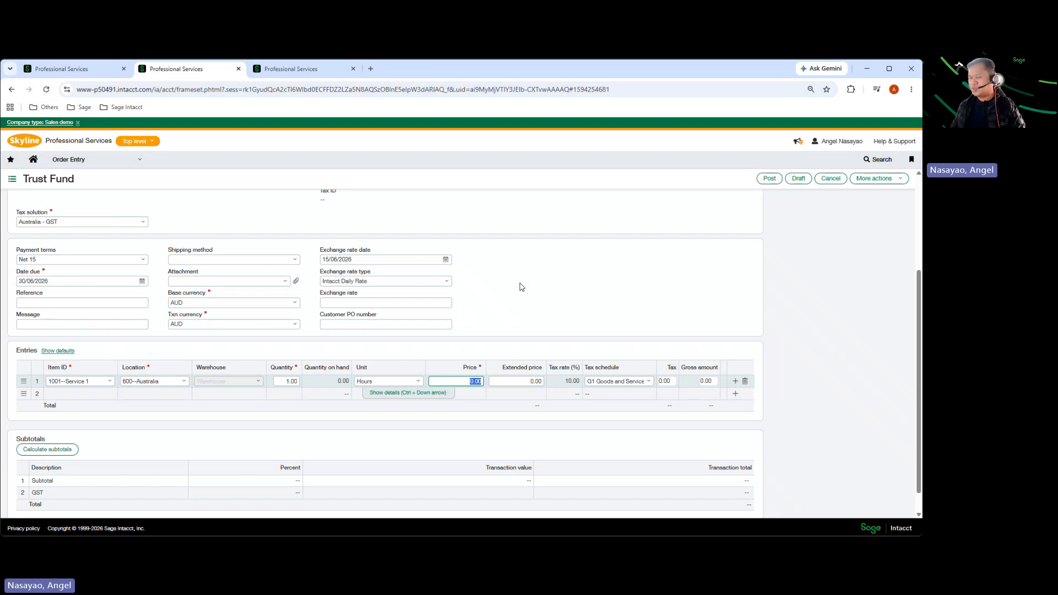
{"action": "scroll", "coordinate": [501, 287], "scroll_direction": "up", "scroll_amount": 3}
{"action": "scroll", "coordinate": [418, 259], "scroll_direction": "down", "scroll_amount": 3}
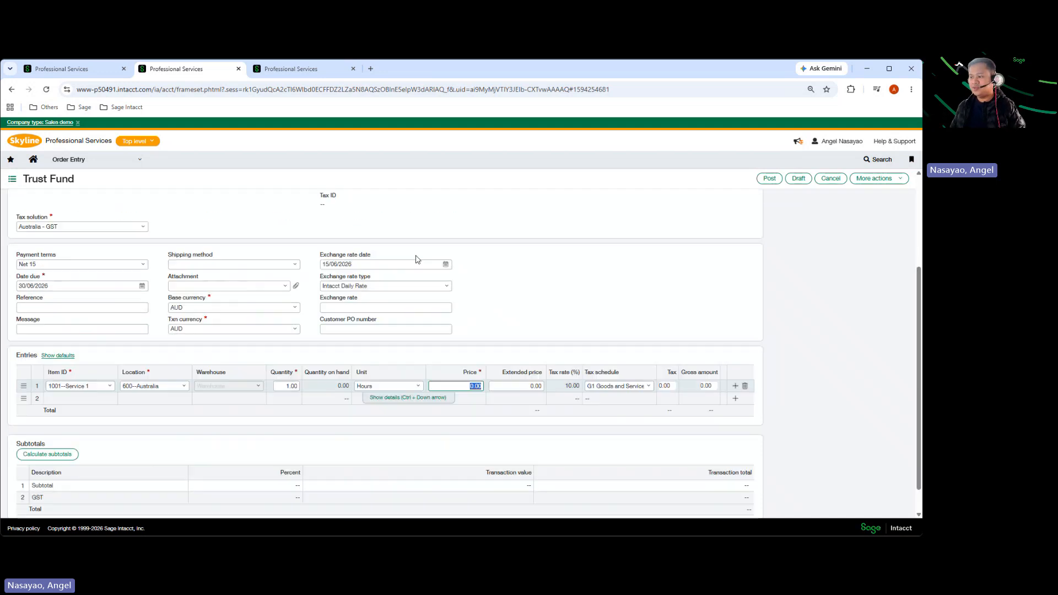
{"action": "scroll", "coordinate": [417, 259], "scroll_direction": "down", "scroll_amount": 1}
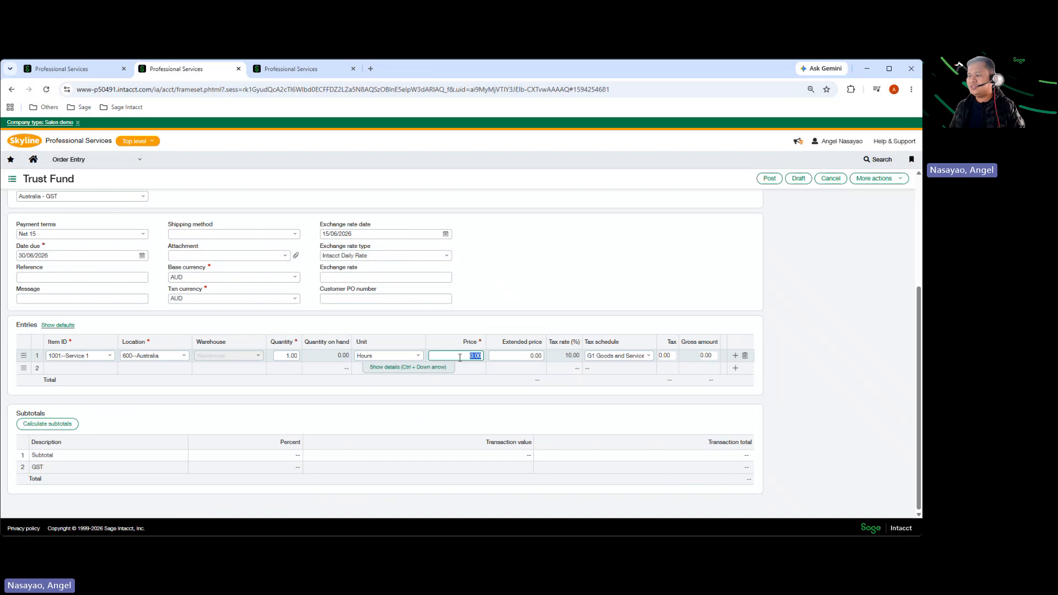
{"action": "type", "text": "35"}
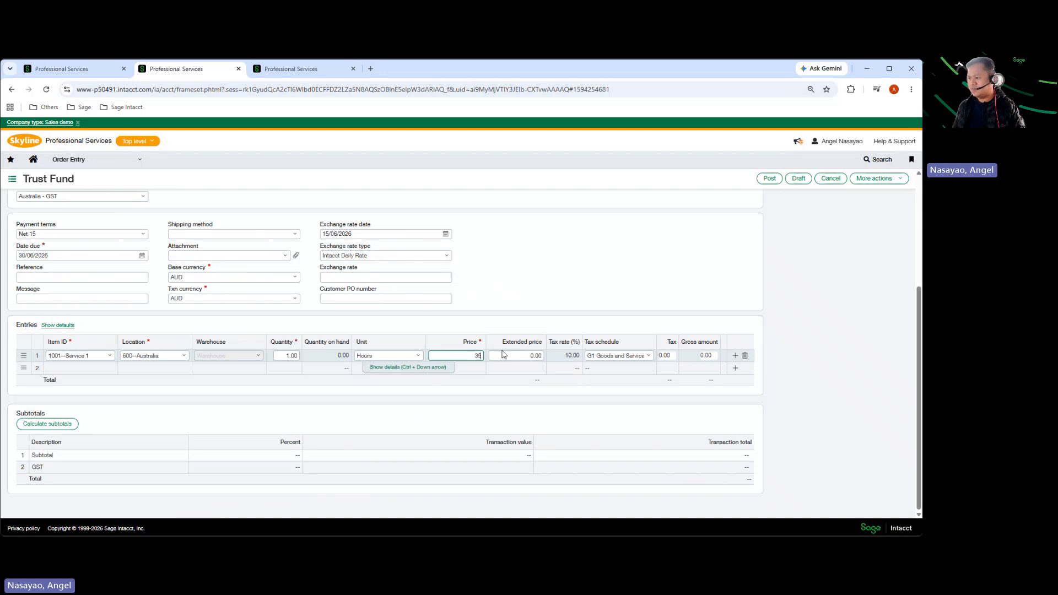
{"action": "left_click", "coordinate": [586, 276]}
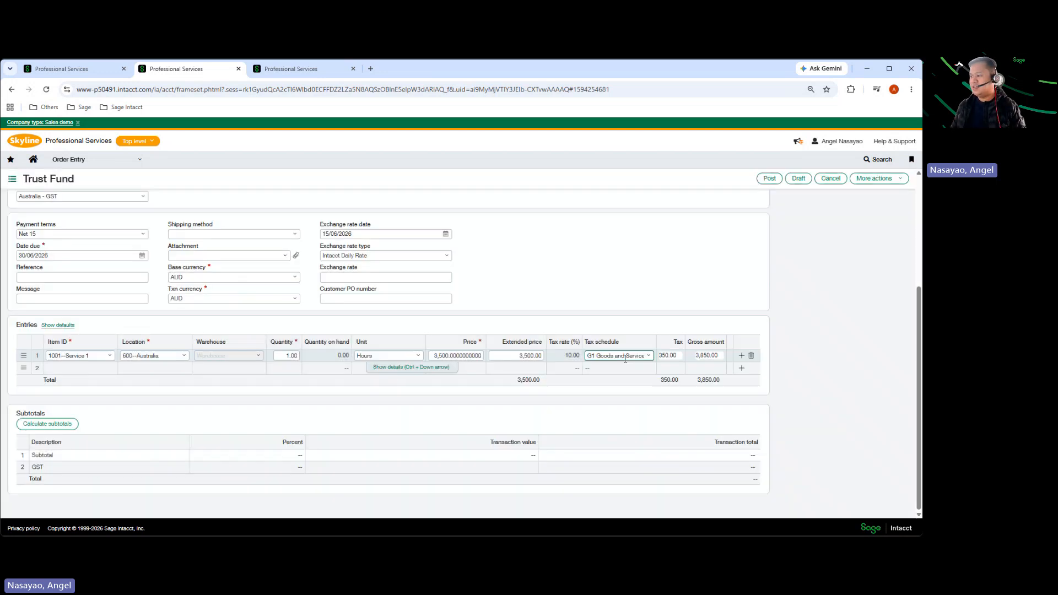
Step: Set the tax schedule of the Service 1 entry line to No Tax Sale and review the transaction totals
{"action": "left_click", "coordinate": [616, 355]}
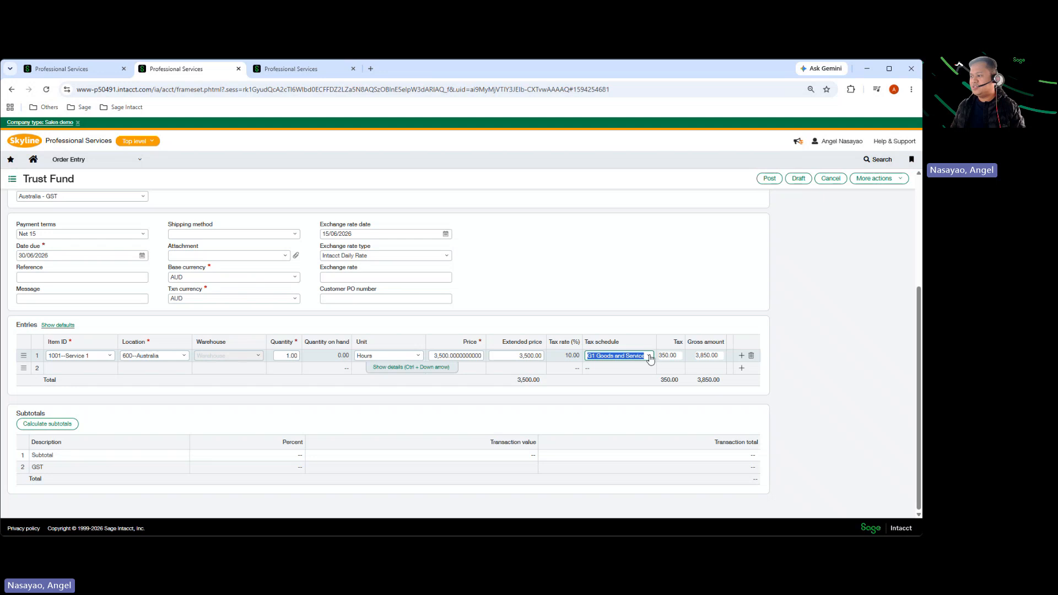
{"action": "left_click", "coordinate": [649, 357]}
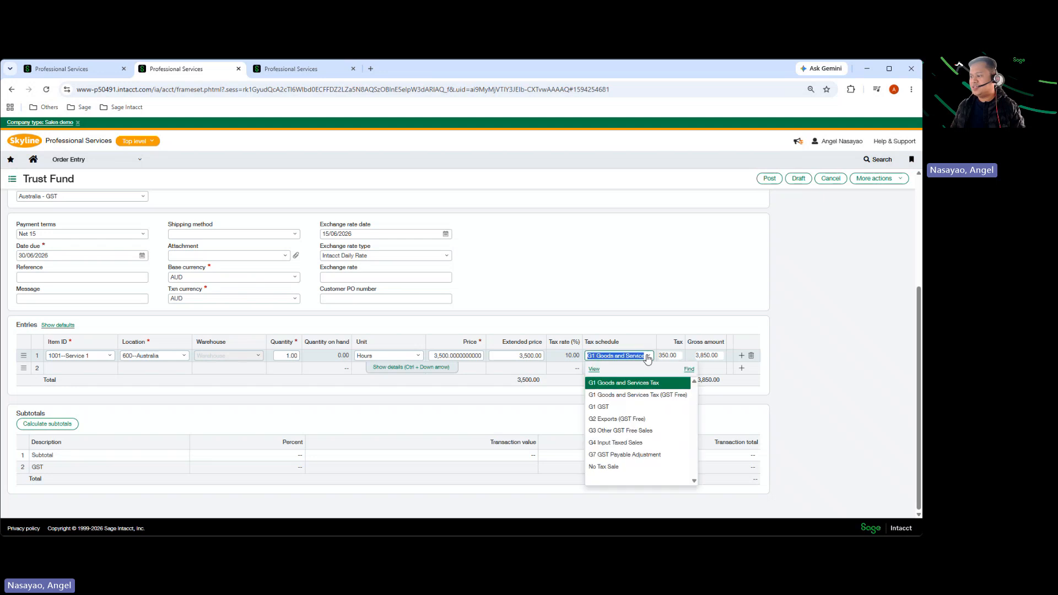
{"action": "left_click", "coordinate": [605, 467]}
{"action": "left_click", "coordinate": [601, 275]}
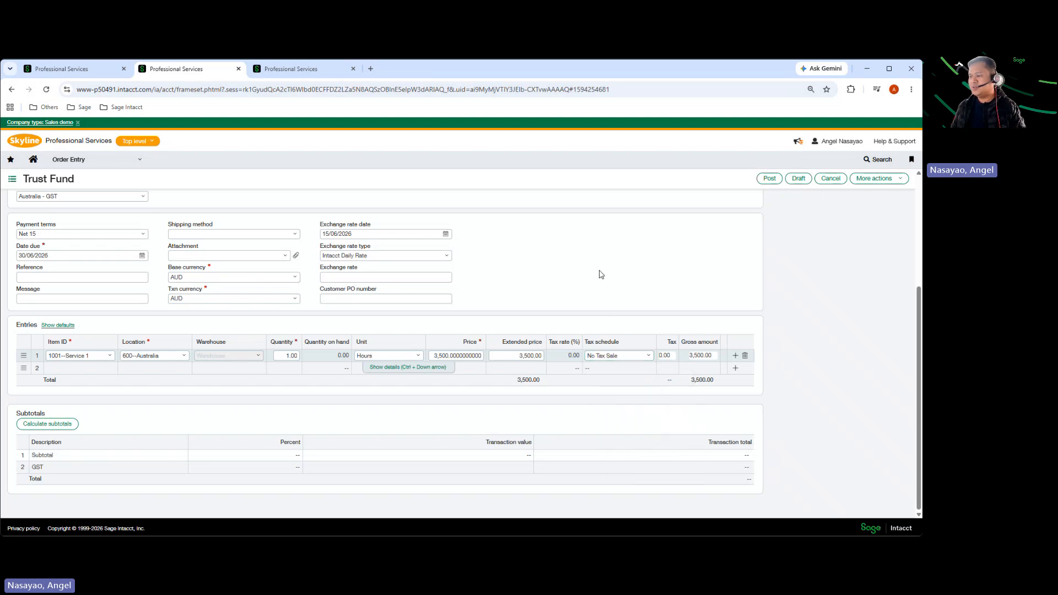
{"action": "scroll", "coordinate": [618, 330], "scroll_direction": "up", "scroll_amount": 3}
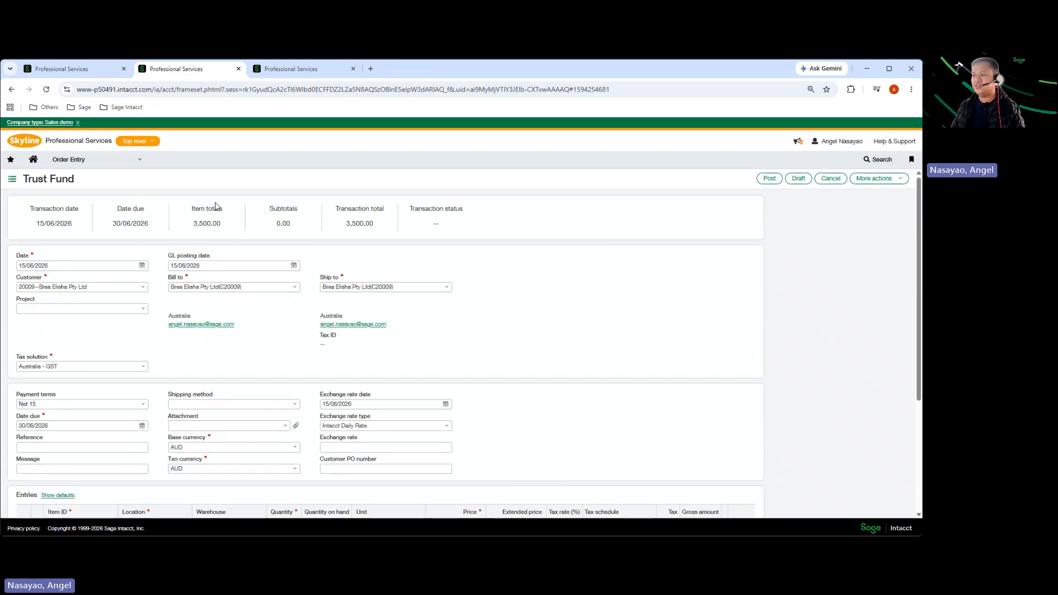
{"action": "scroll", "coordinate": [500, 240], "scroll_direction": "down", "scroll_amount": 3}
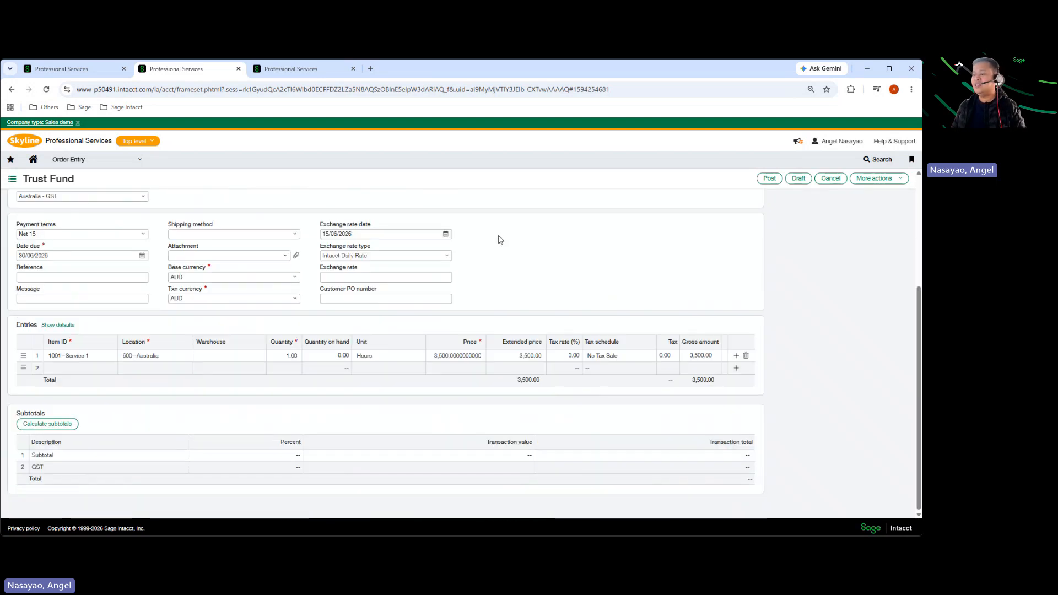
Step: Set the department dimension to 200--Services in the details of the Service 1 entry line
{"action": "left_click", "coordinate": [390, 355]}
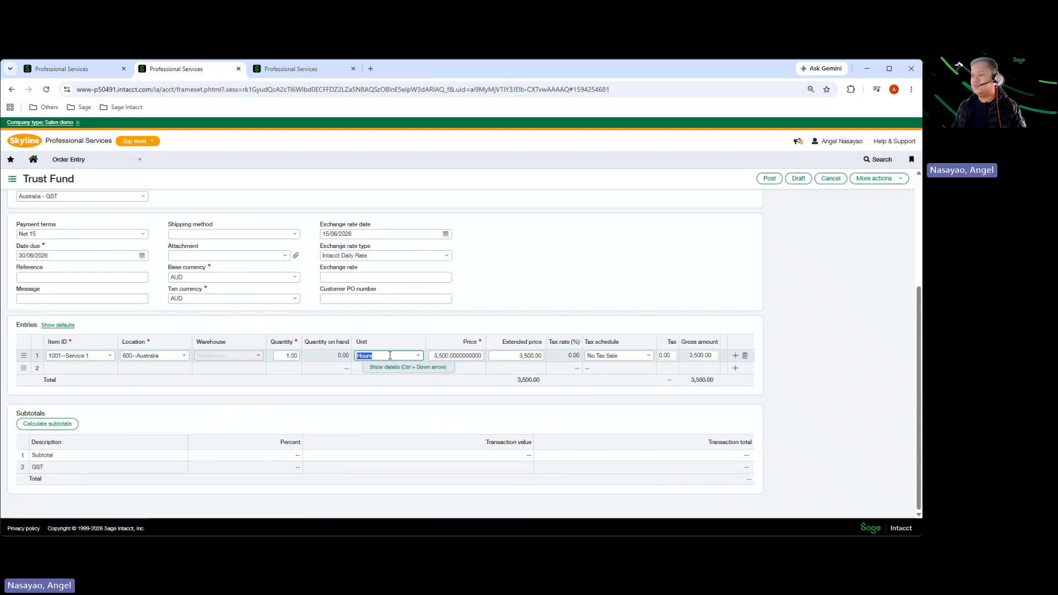
{"action": "left_click", "coordinate": [440, 366]}
{"action": "scroll", "coordinate": [141, 345], "scroll_direction": "down", "scroll_amount": 2}
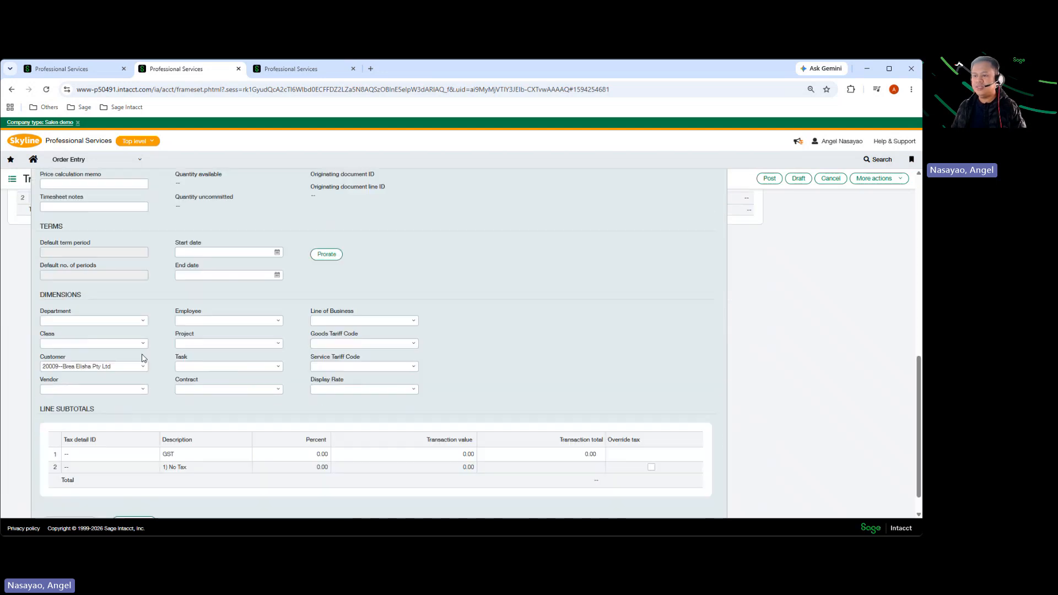
{"action": "left_click", "coordinate": [143, 322]}
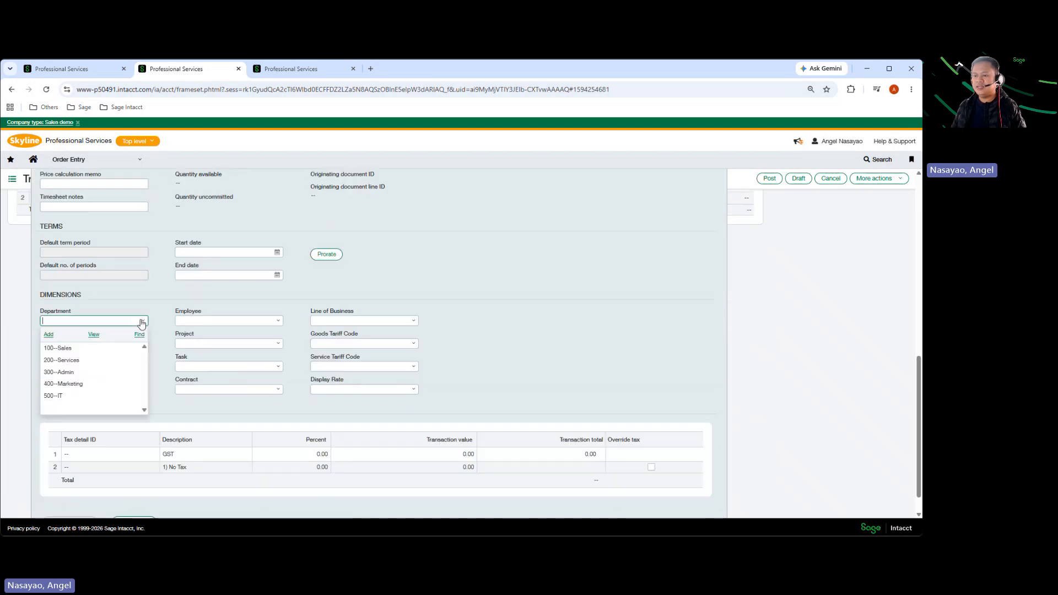
{"action": "left_click", "coordinate": [61, 360]}
{"action": "scroll", "coordinate": [496, 430], "scroll_direction": "down", "scroll_amount": 1}
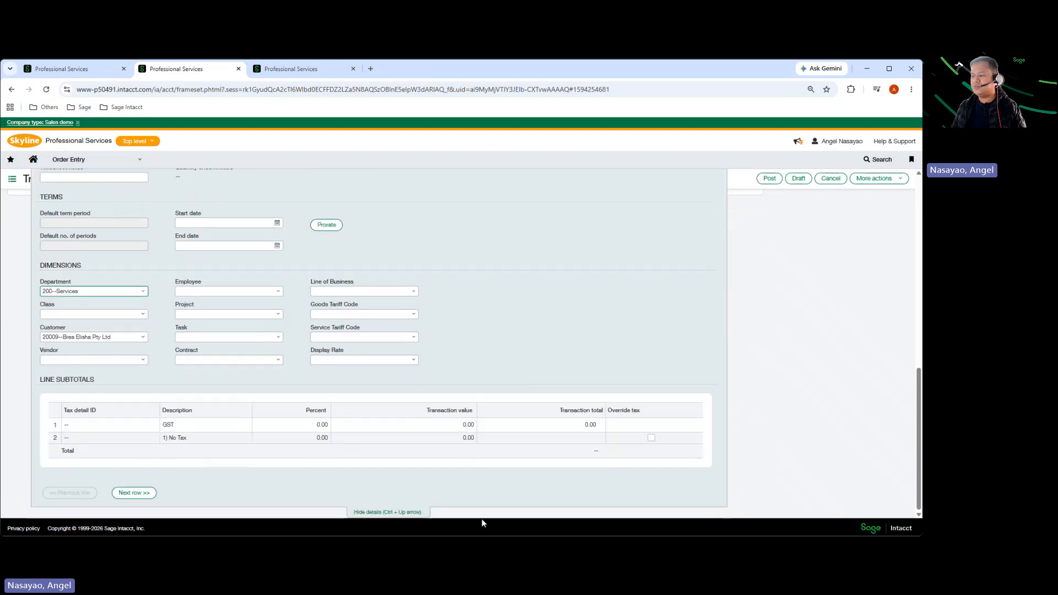
{"action": "left_click", "coordinate": [405, 512]}
Step: Post the new Trust Fund transaction
{"action": "scroll", "coordinate": [656, 241], "scroll_direction": "up", "scroll_amount": 1}
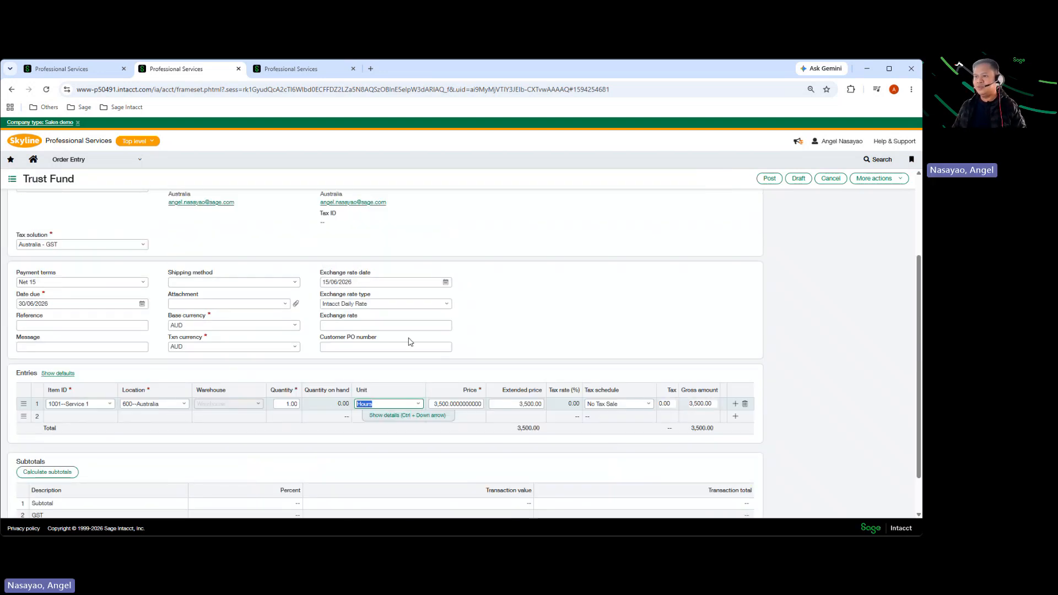
{"action": "scroll", "coordinate": [408, 339], "scroll_direction": "up", "scroll_amount": 3}
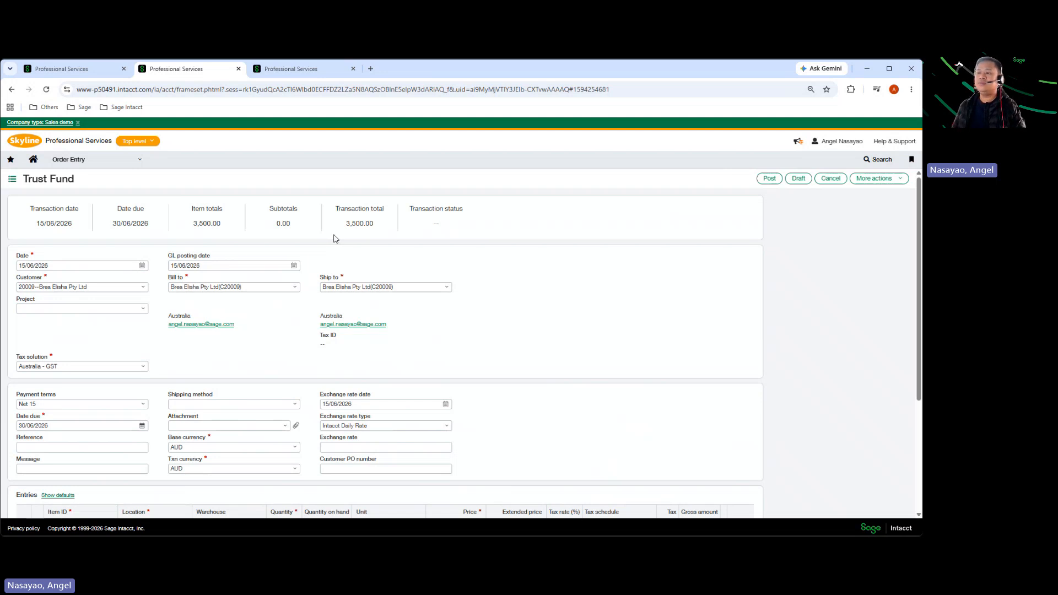
{"action": "left_click", "coordinate": [769, 179]}
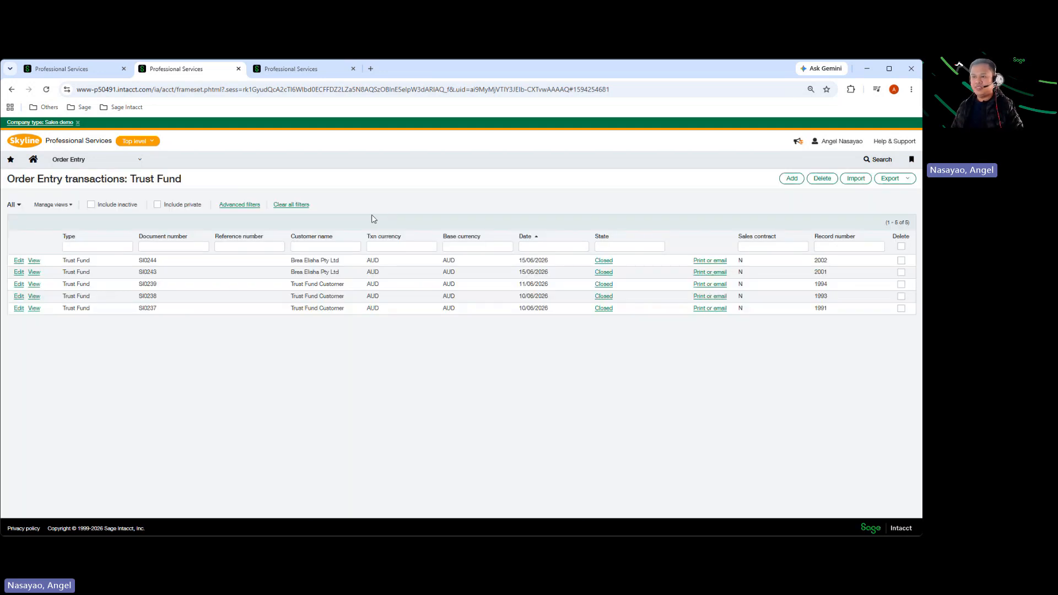
Step: View the newly posted Trust Fund transaction's posting details and examine the Other Assets ledger line
{"action": "left_click", "coordinate": [34, 262]}
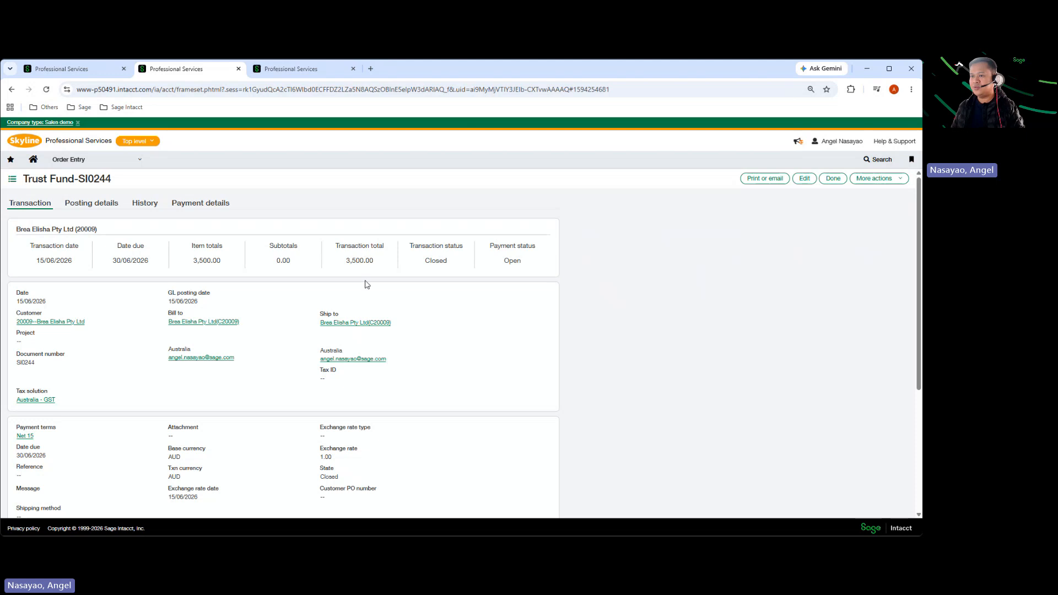
{"action": "left_click", "coordinate": [97, 205]}
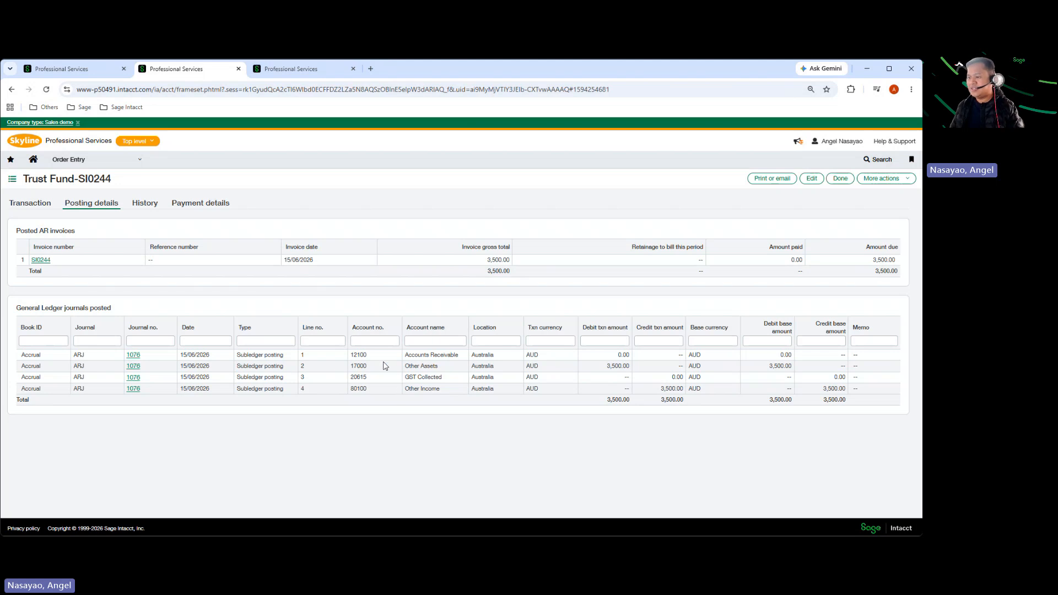
{"action": "left_click_drag", "start_coordinate": [368, 369], "coordinate": [353, 367]}
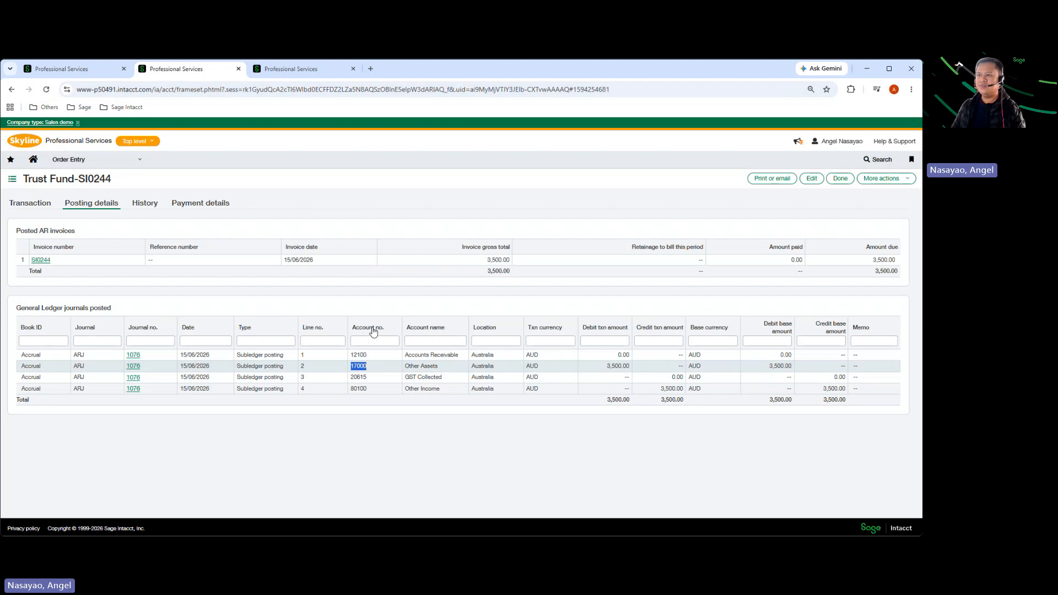
Step: Enlarge the smart event's API body and compare its account numbers with the transaction's posted ledger lines
{"action": "left_click", "coordinate": [61, 66]}
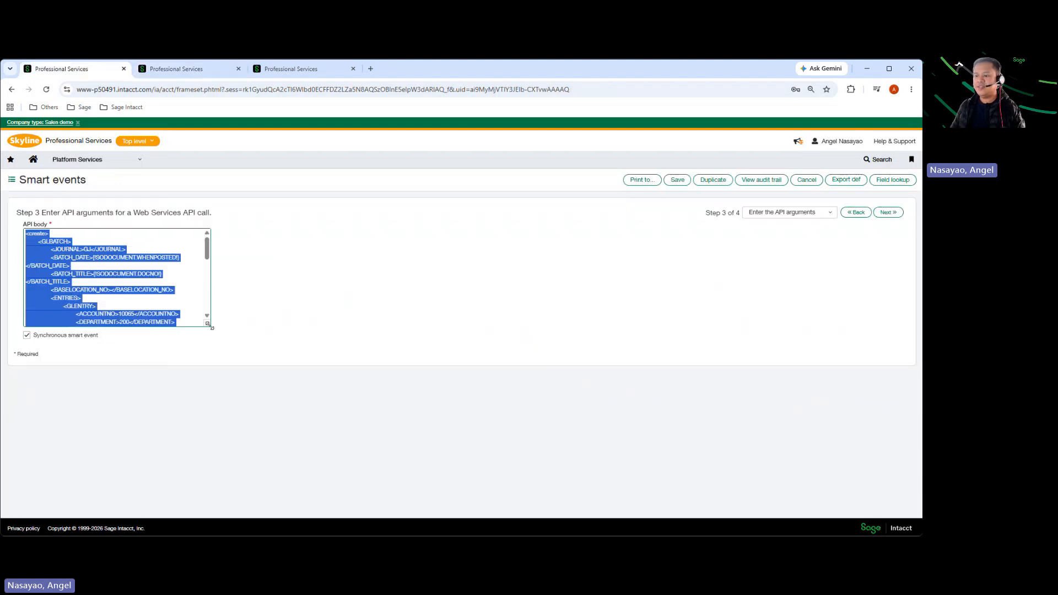
{"action": "left_click_drag", "start_coordinate": [208, 325], "coordinate": [377, 480]}
{"action": "left_click", "coordinate": [299, 383]}
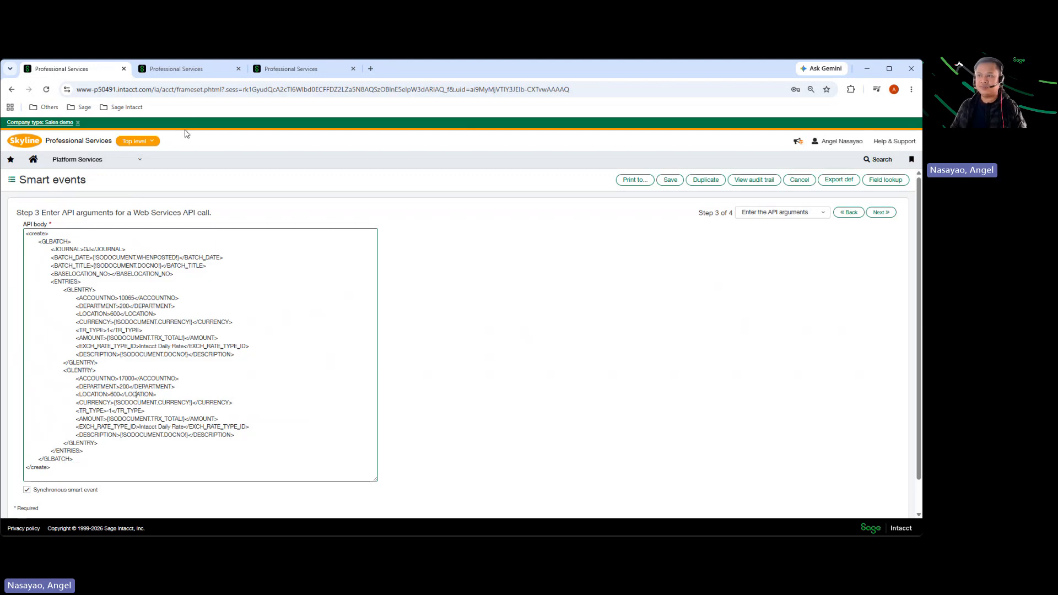
{"action": "left_click", "coordinate": [173, 67]}
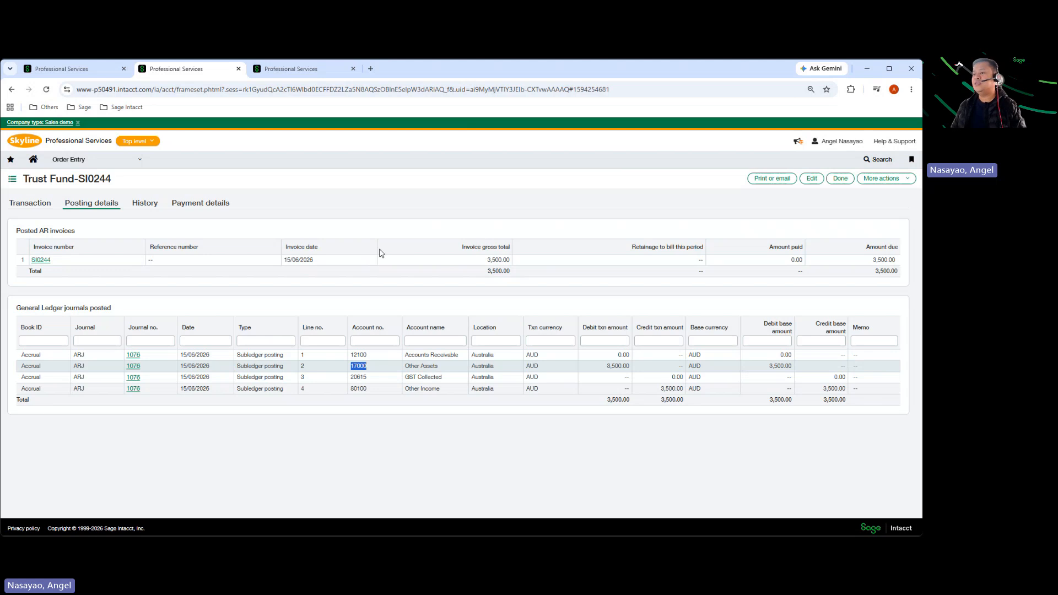
{"action": "left_click", "coordinate": [378, 205]}
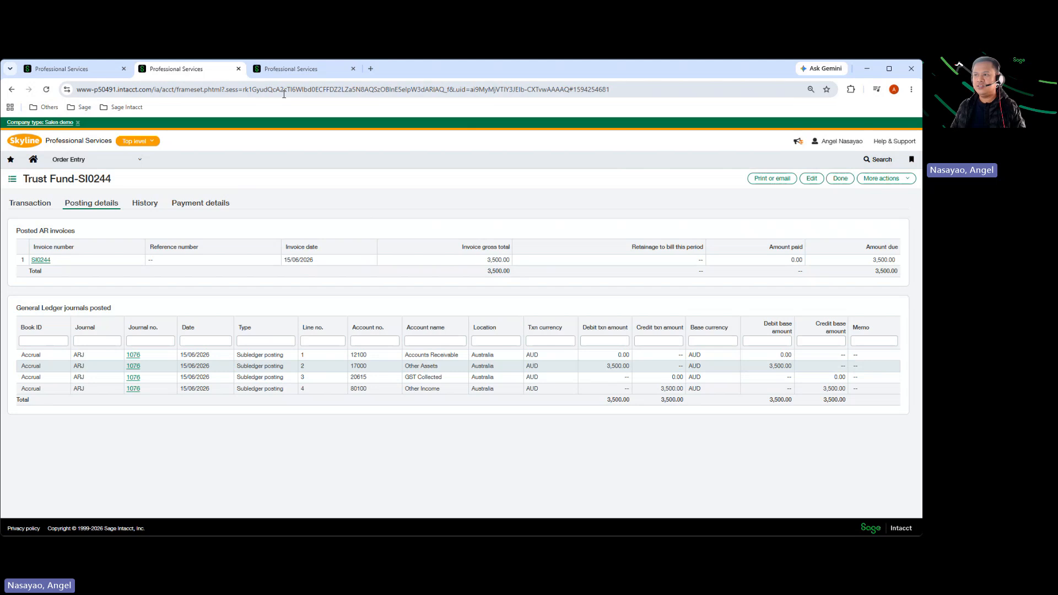
Step: Reload the GJ journal transactions list to check for a new entry from the smart event
{"action": "left_click", "coordinate": [290, 68]}
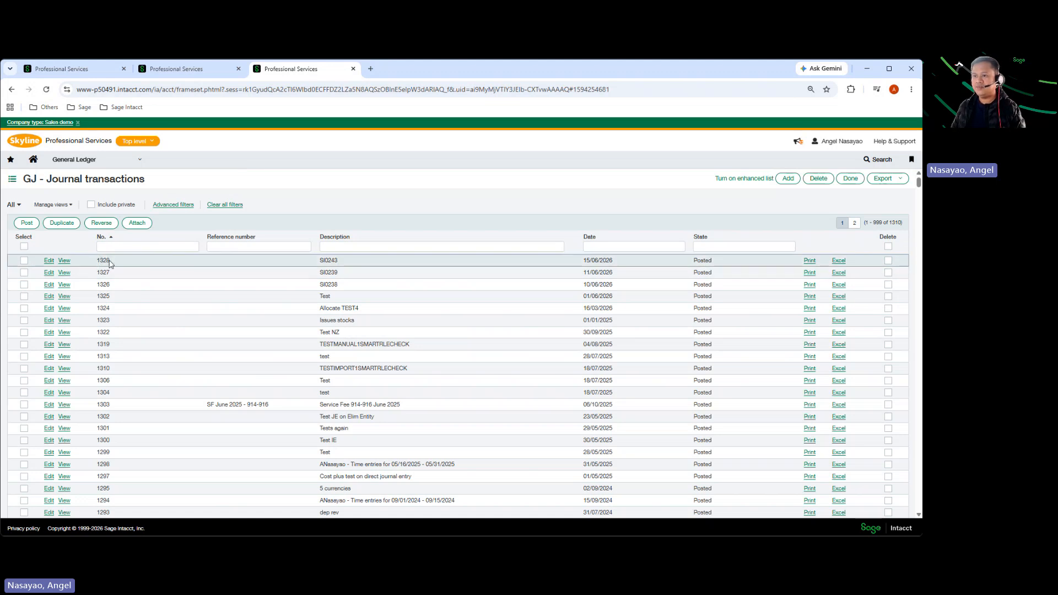
{"action": "left_click_drag", "start_coordinate": [109, 263], "coordinate": [103, 261]}
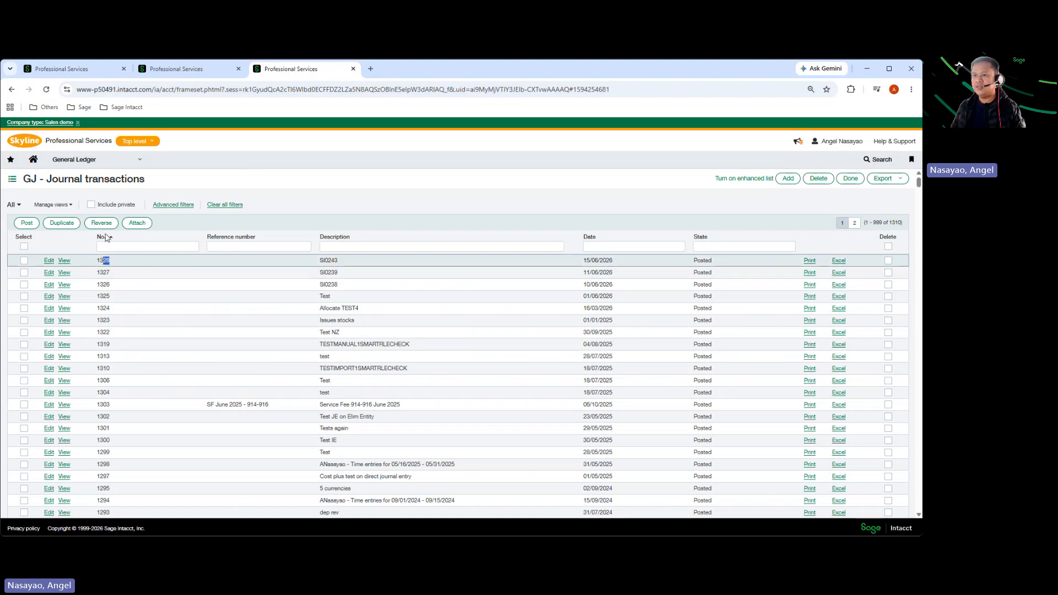
{"action": "left_click", "coordinate": [46, 90]}
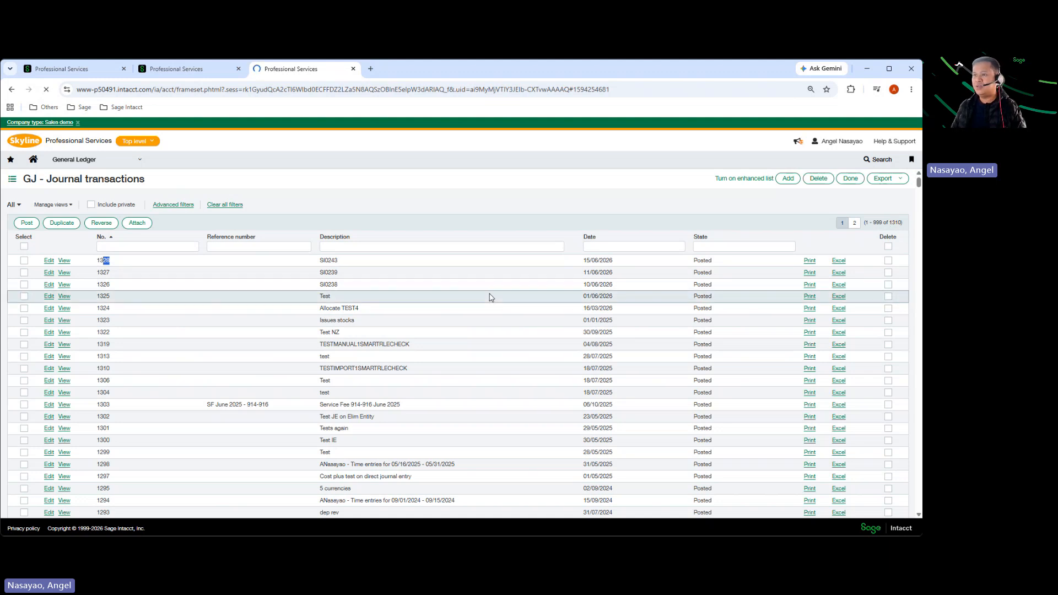
{"action": "left_click", "coordinate": [185, 70]}
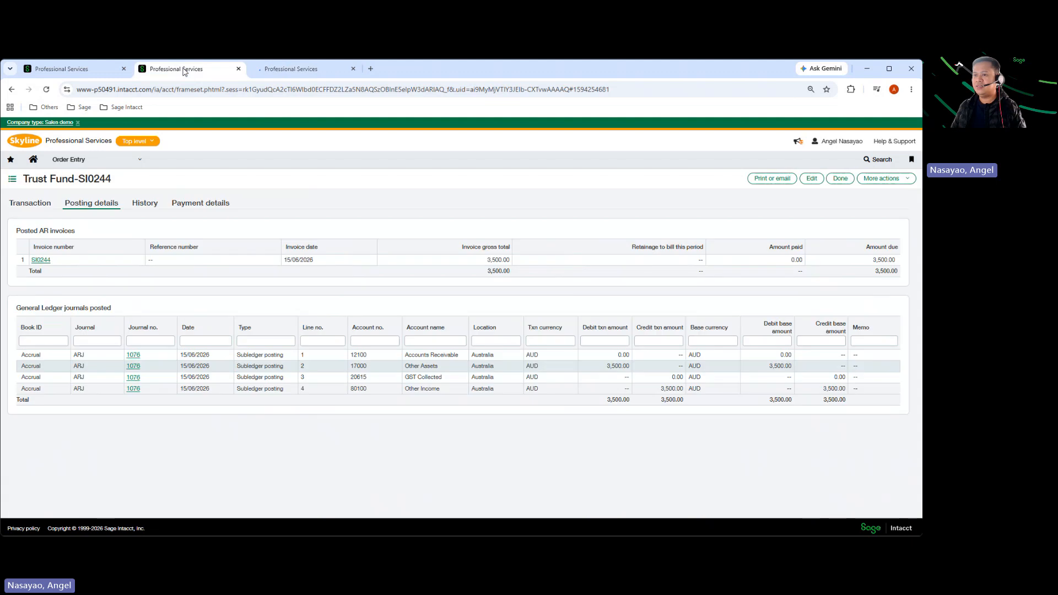
{"action": "left_click", "coordinate": [283, 71]}
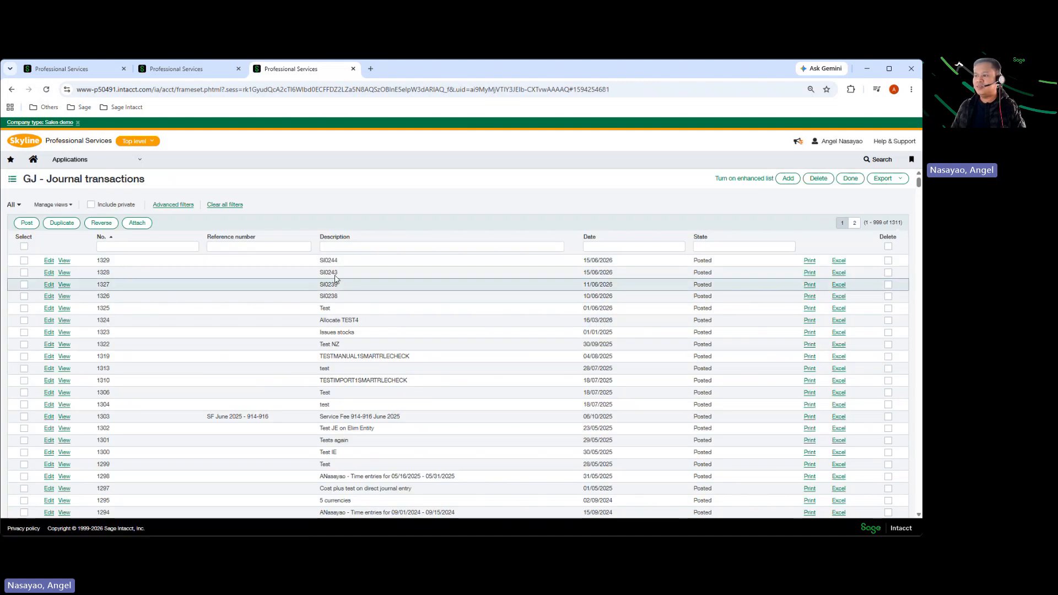
Step: Match the Trust Fund transaction's document number with the descriptions in the GJ list and view the corresponding journal entry
{"action": "left_click", "coordinate": [175, 69]}
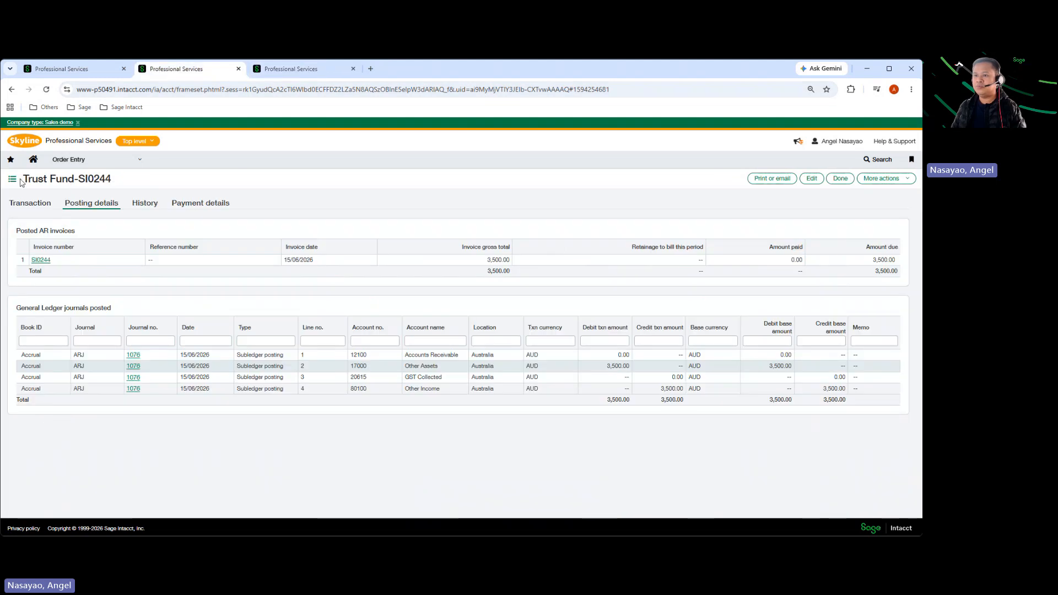
{"action": "left_click", "coordinate": [30, 203]}
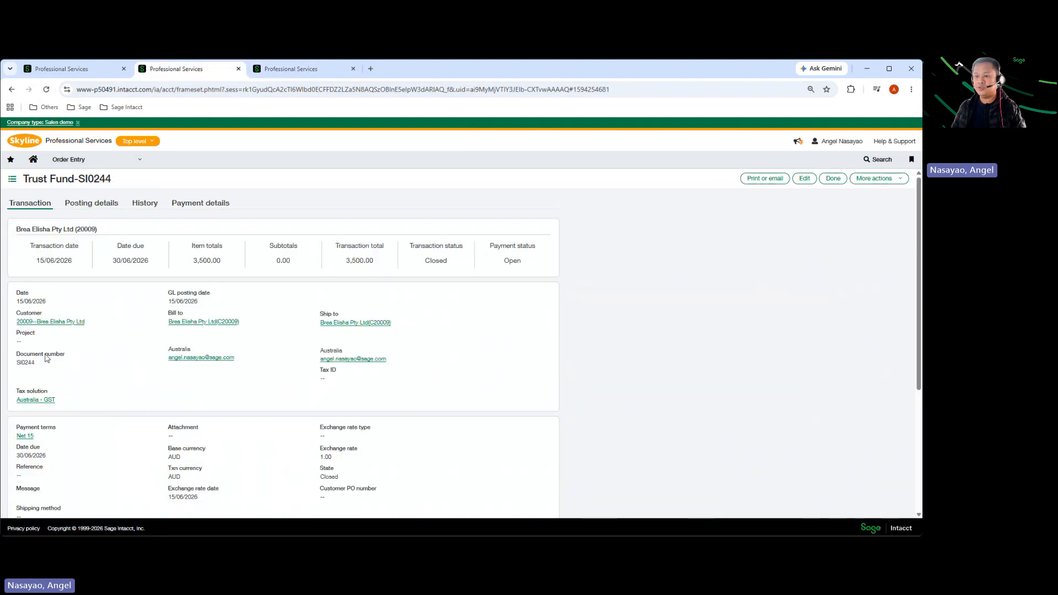
{"action": "left_click", "coordinate": [270, 70]}
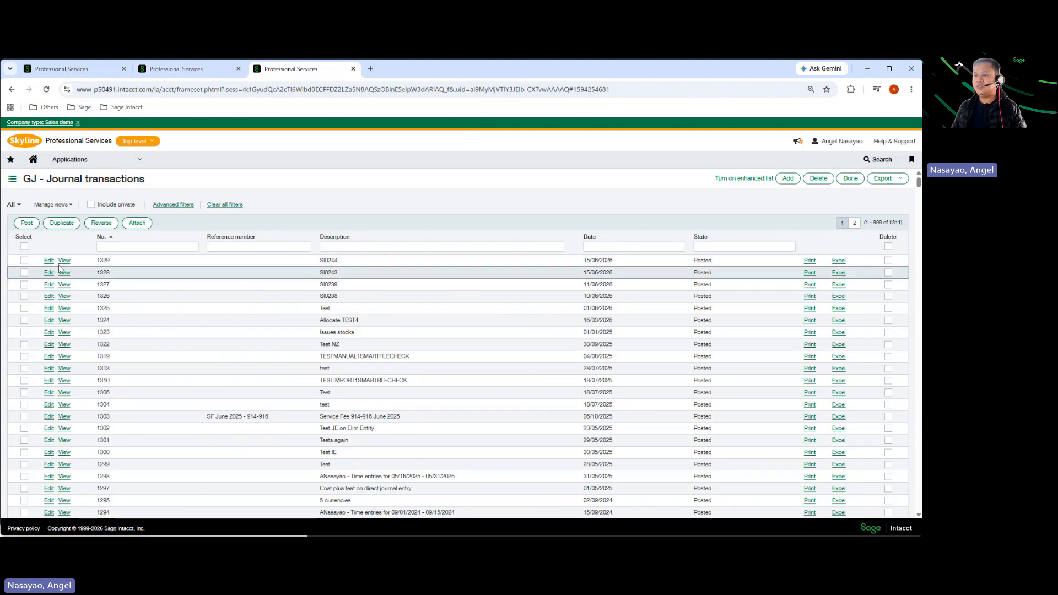
Step: Compare the smart event's API body with the journal entry's lines, including the Other Assets account
{"action": "left_click", "coordinate": [75, 70]}
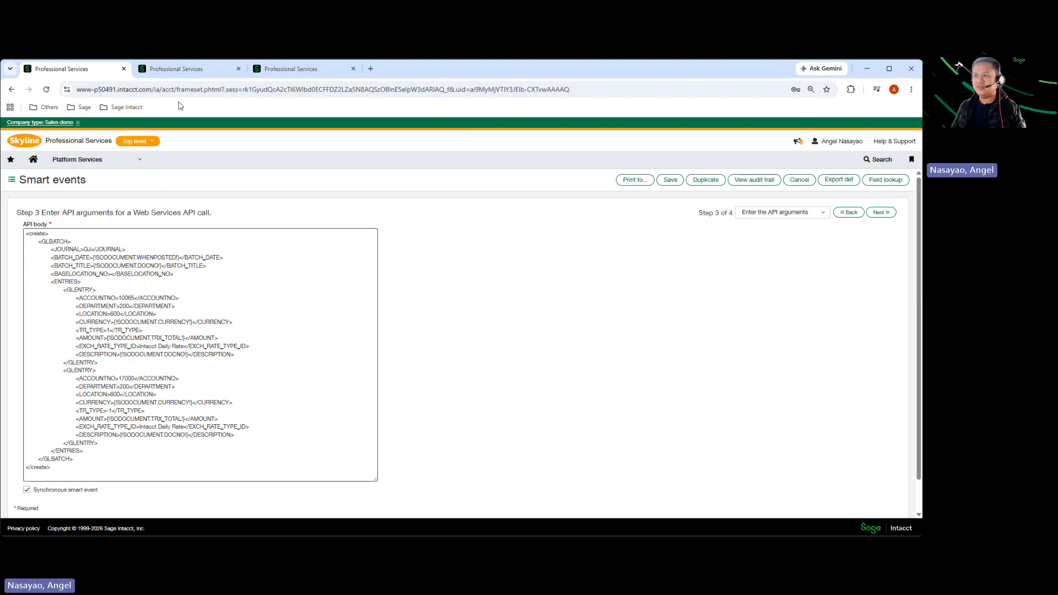
{"action": "left_click", "coordinate": [176, 68]}
{"action": "left_click", "coordinate": [281, 71]}
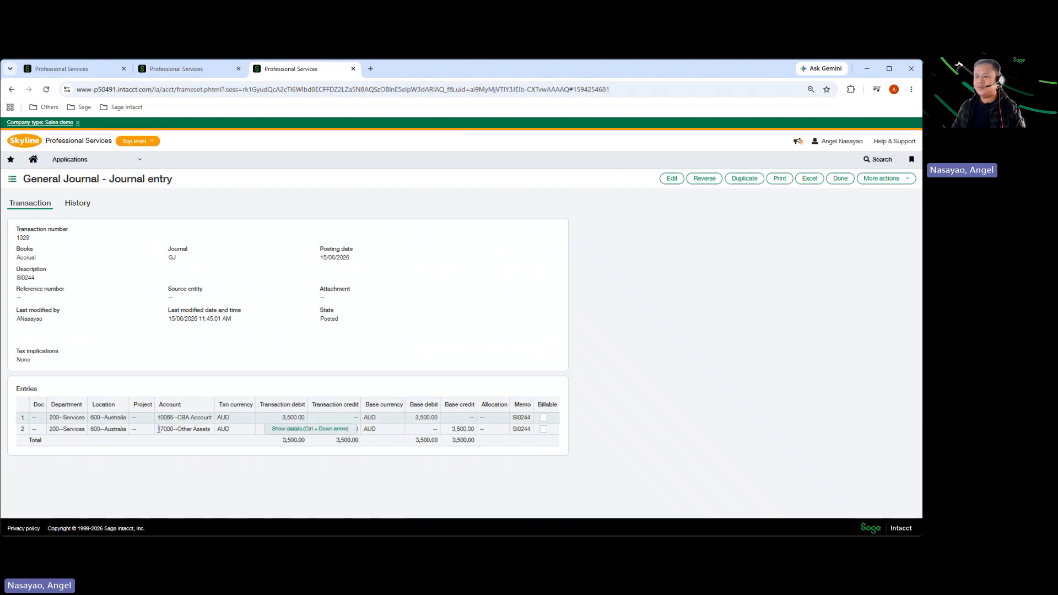
{"action": "left_click_drag", "start_coordinate": [158, 428], "coordinate": [170, 430]}
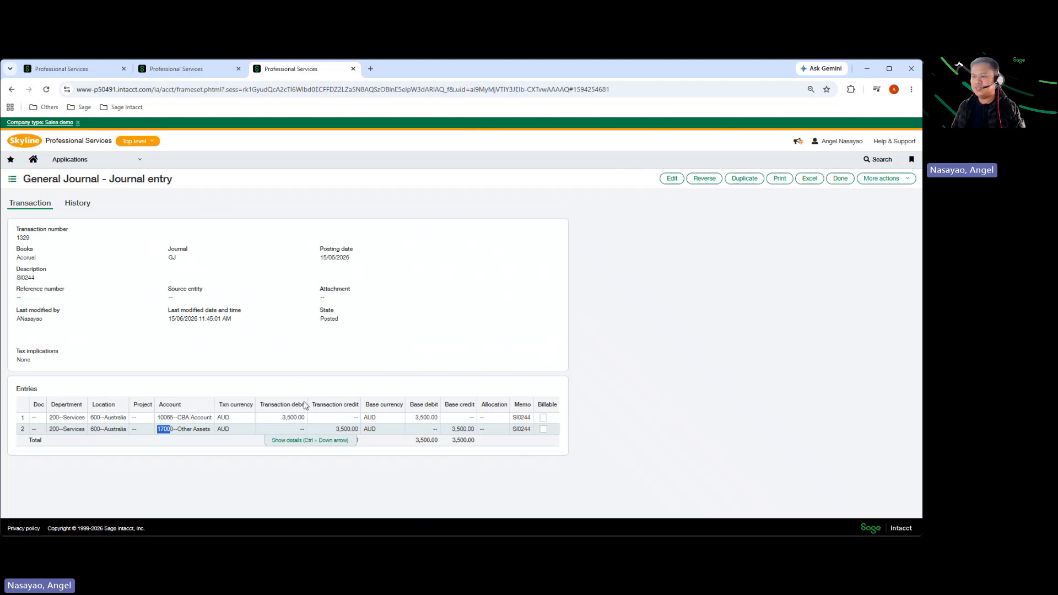
Step: Check the smart event's TRX_TOTAL amount against the Trust Fund transaction total and the journal entry amounts
{"action": "left_click", "coordinate": [79, 69]}
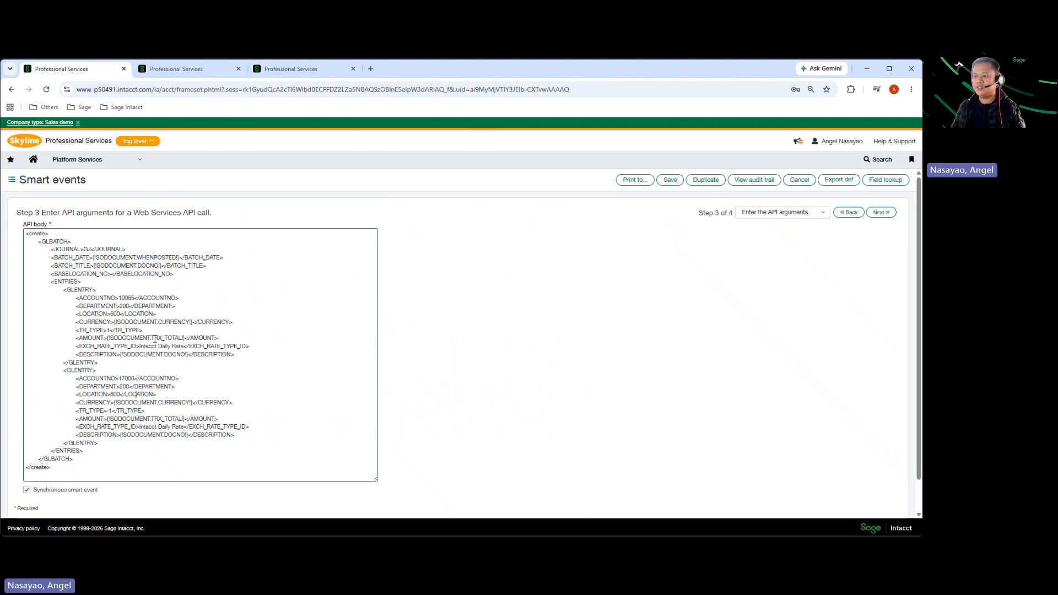
{"action": "left_click", "coordinate": [174, 65]}
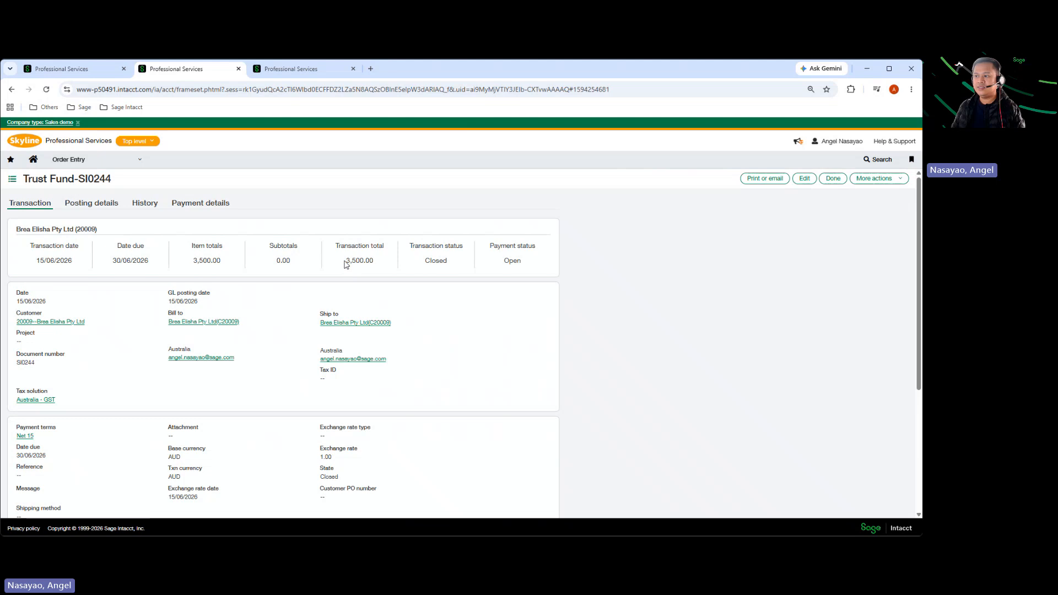
{"action": "double_click", "coordinate": [350, 259]}
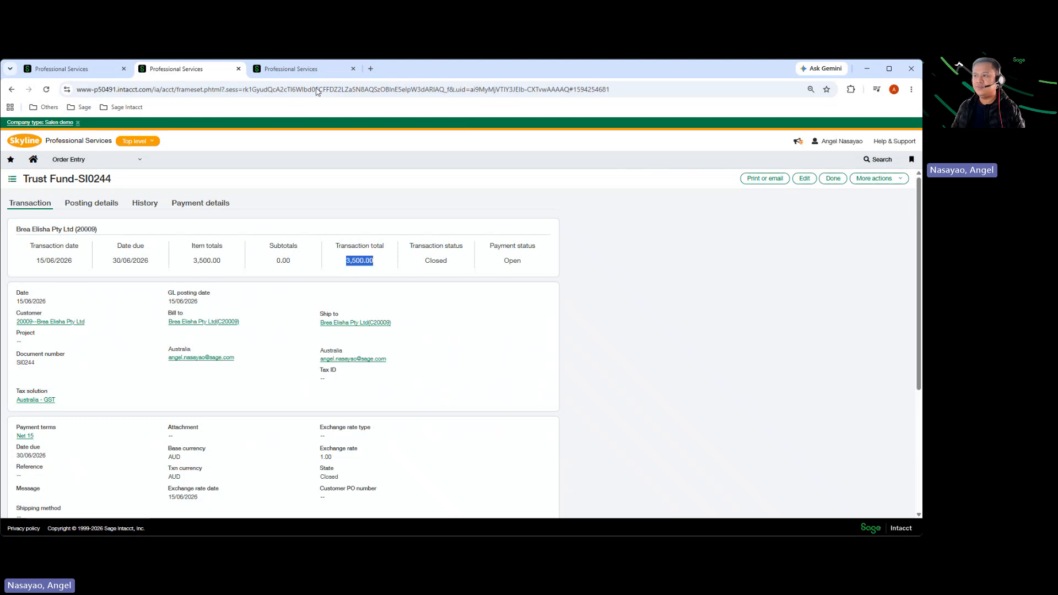
{"action": "left_click", "coordinate": [279, 68]}
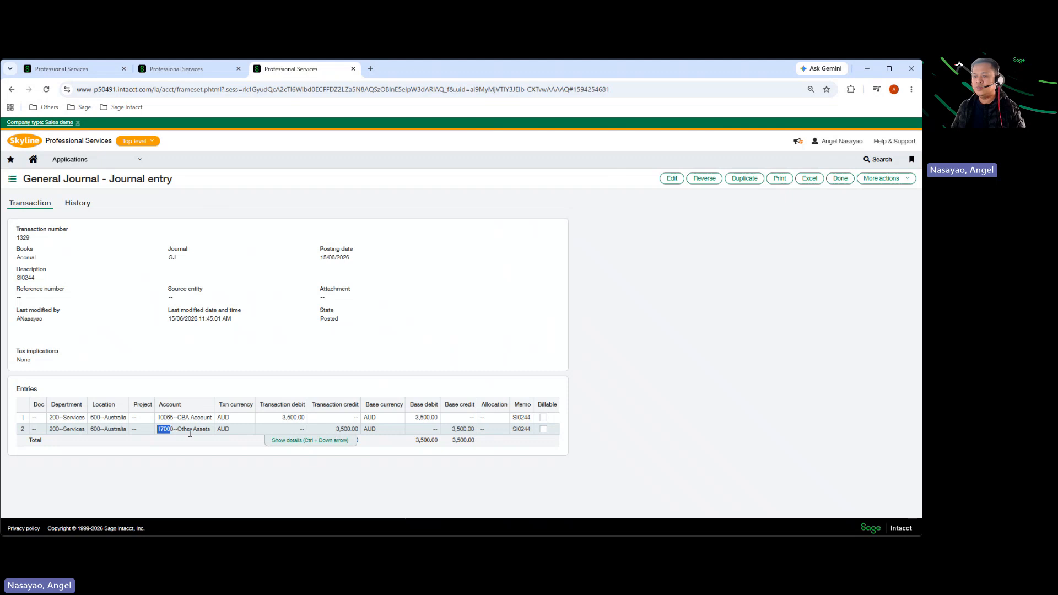
Step: Compare the journal entry's Other Assets line with the matching line in the transaction's posting details
{"action": "mouse_move", "coordinate": [182, 430]}
{"action": "left_mouse_down"}
{"action": "mouse_move", "coordinate": [158, 431]}
{"action": "mouse_move", "coordinate": [188, 431]}
{"action": "left_mouse_up"}
{"action": "left_click", "coordinate": [176, 69]}
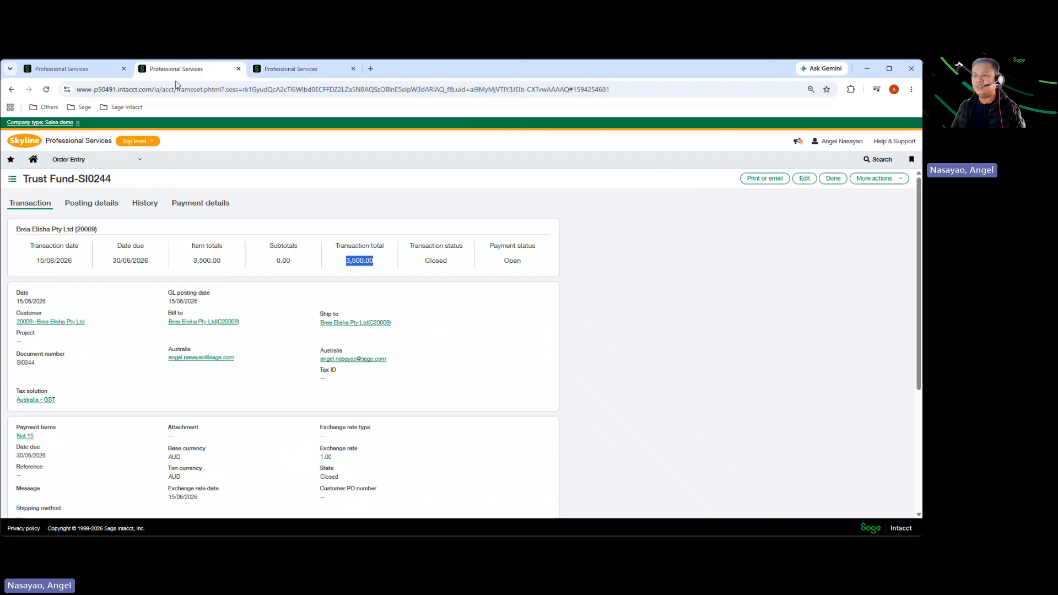
{"action": "left_click", "coordinate": [102, 205]}
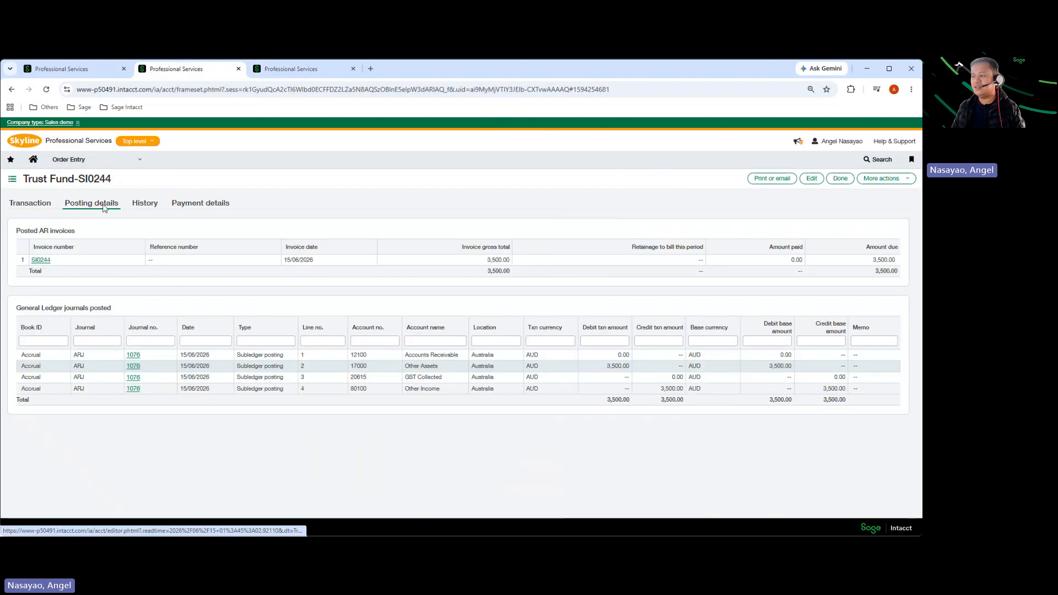
{"action": "left_click", "coordinate": [284, 69]}
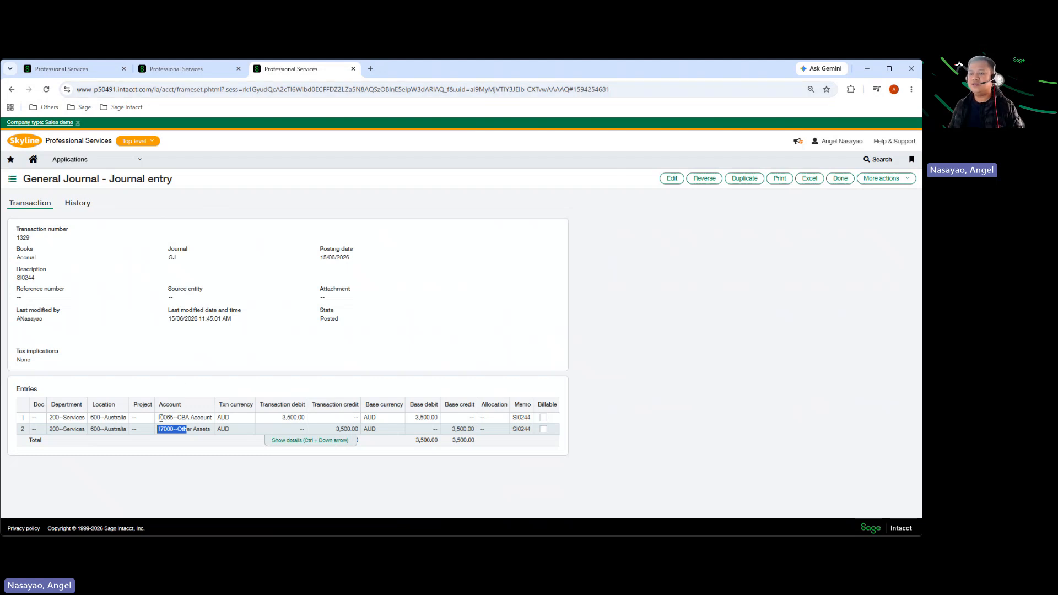
Step: Check the journal entry's CBA Account line against the smart event's API body, then return to the transaction's posting details
{"action": "left_click_drag", "start_coordinate": [161, 417], "coordinate": [171, 418]}
{"action": "left_click", "coordinate": [60, 69]}
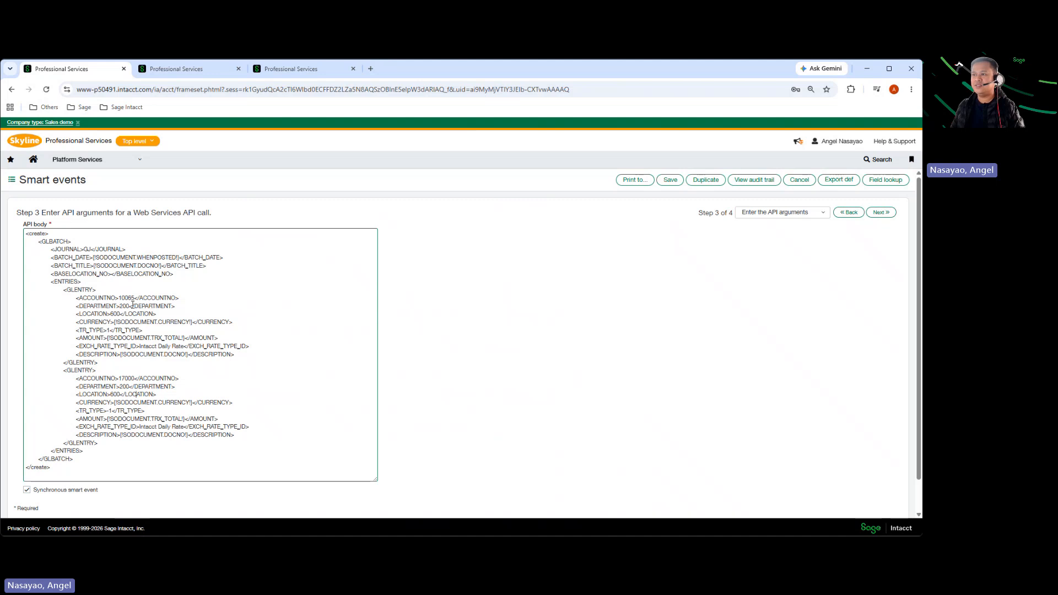
{"action": "left_click", "coordinate": [291, 70]}
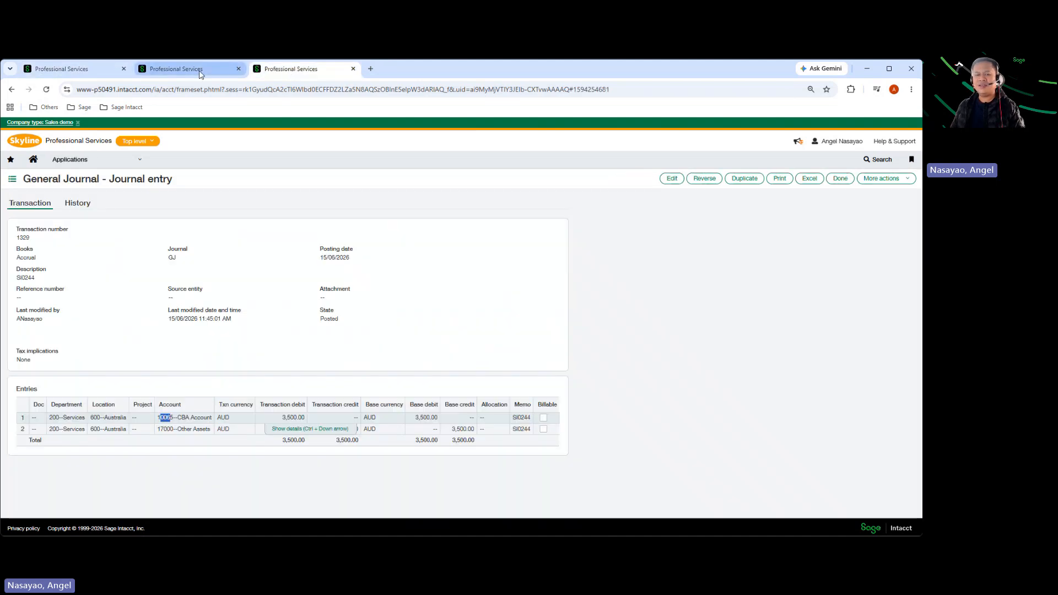
{"action": "left_click", "coordinate": [201, 74]}
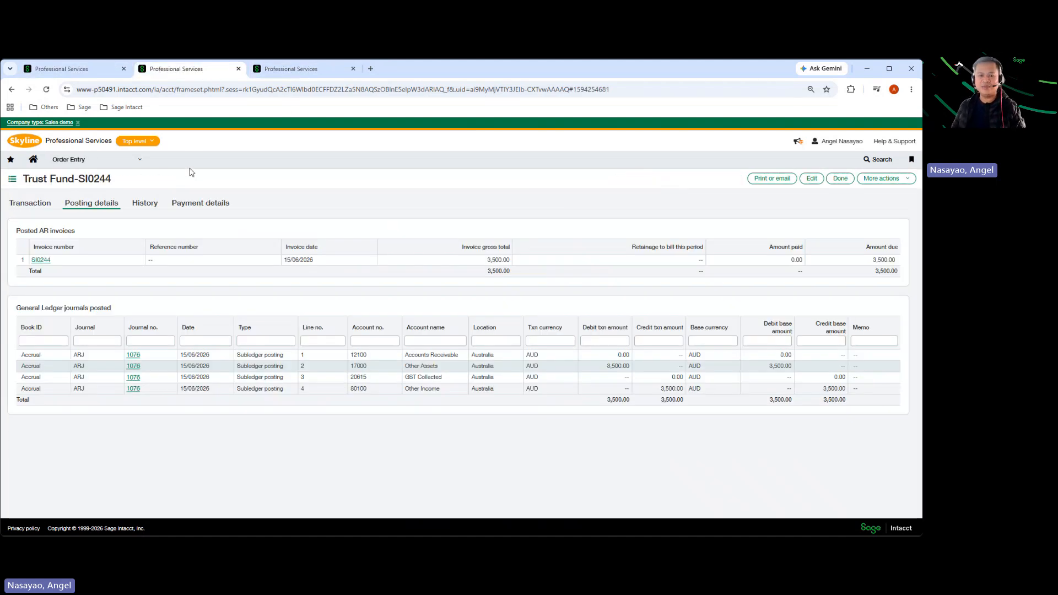